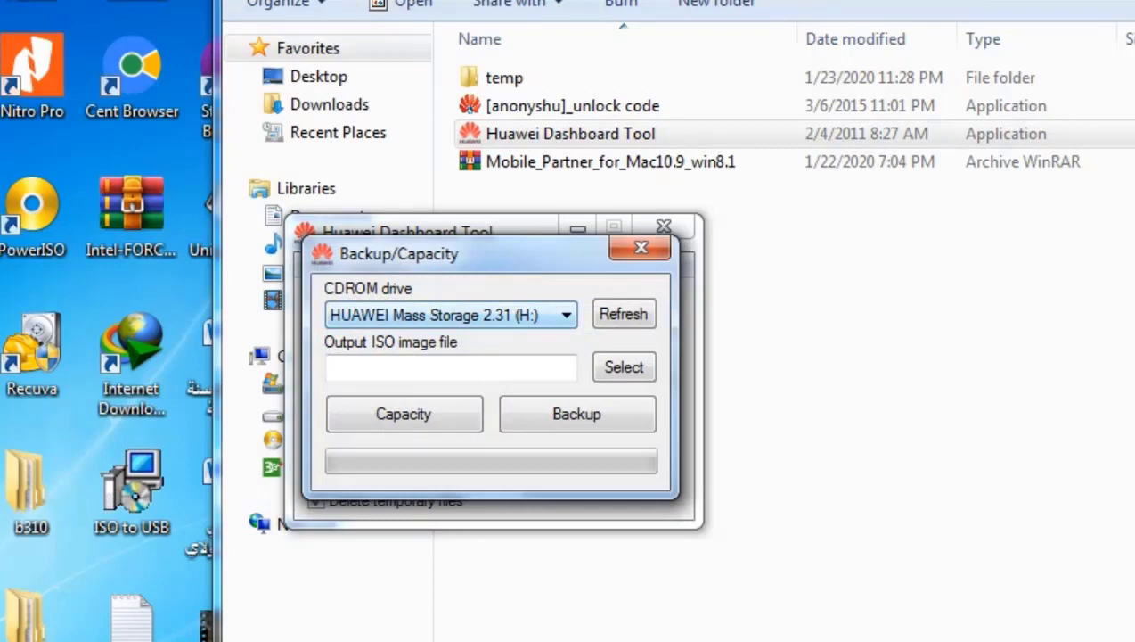
- Back up the HUAWEI Mass Storage 2.31 (H:) drive to an ISO image named "h 3131" in the E3131 folder
{"action": "left_click", "coordinate": [566, 315]}
{"action": "left_click", "coordinate": [446, 339]}
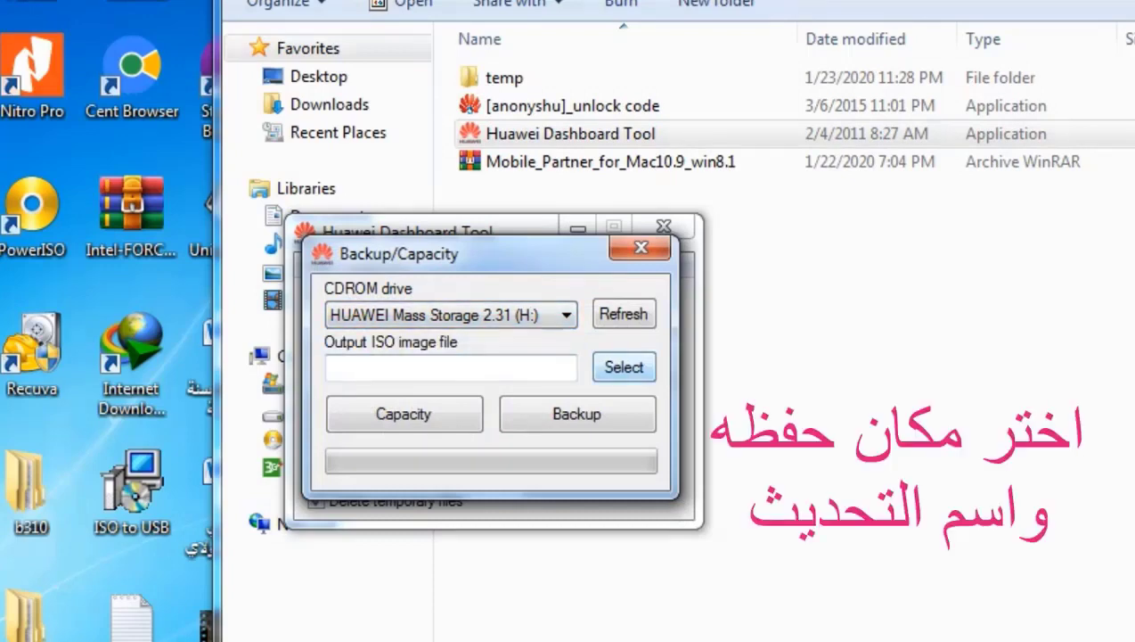
{"action": "left_click", "coordinate": [623, 366]}
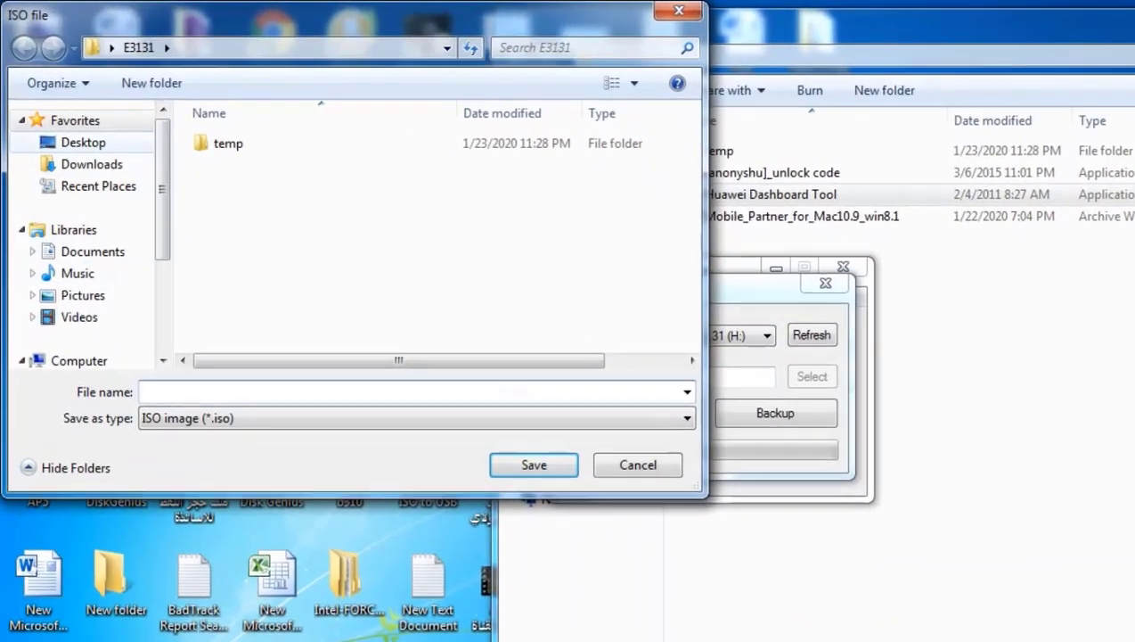
{"action": "left_click", "coordinate": [67, 114]}
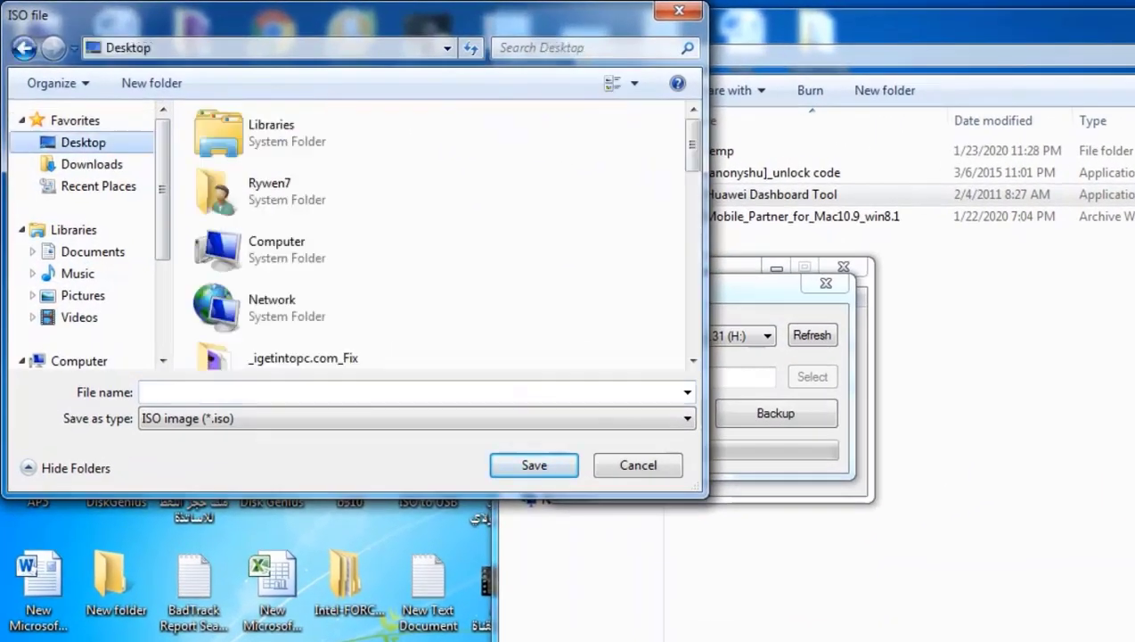
{"action": "scroll", "coordinate": [481, 151], "scroll_direction": "down", "scroll_amount": 5}
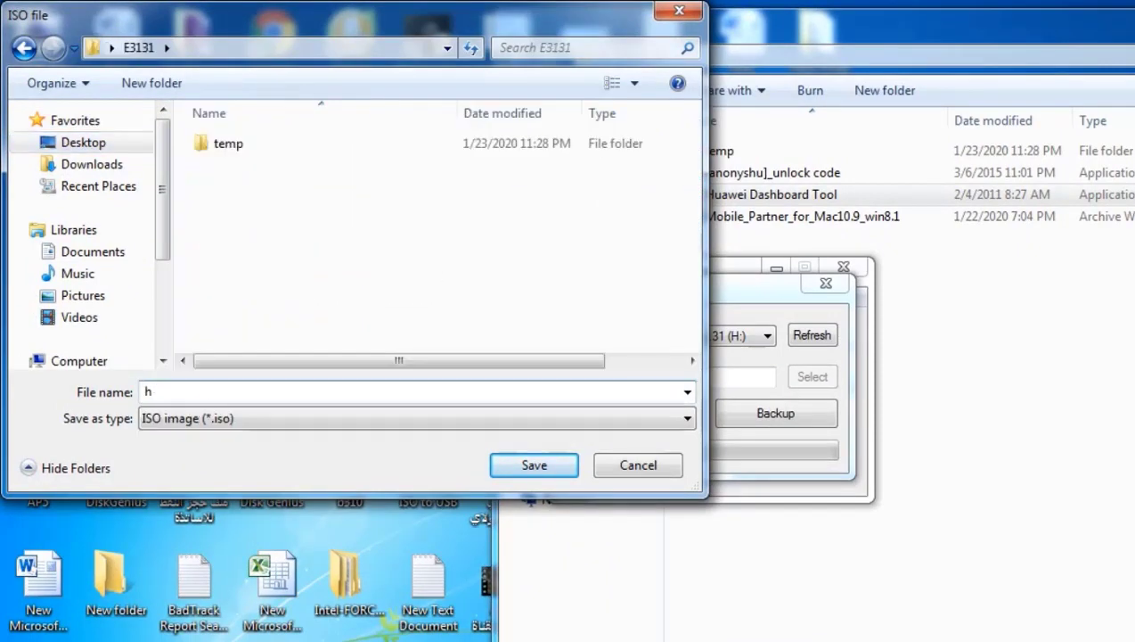
{"action": "type", "text": "3131"}
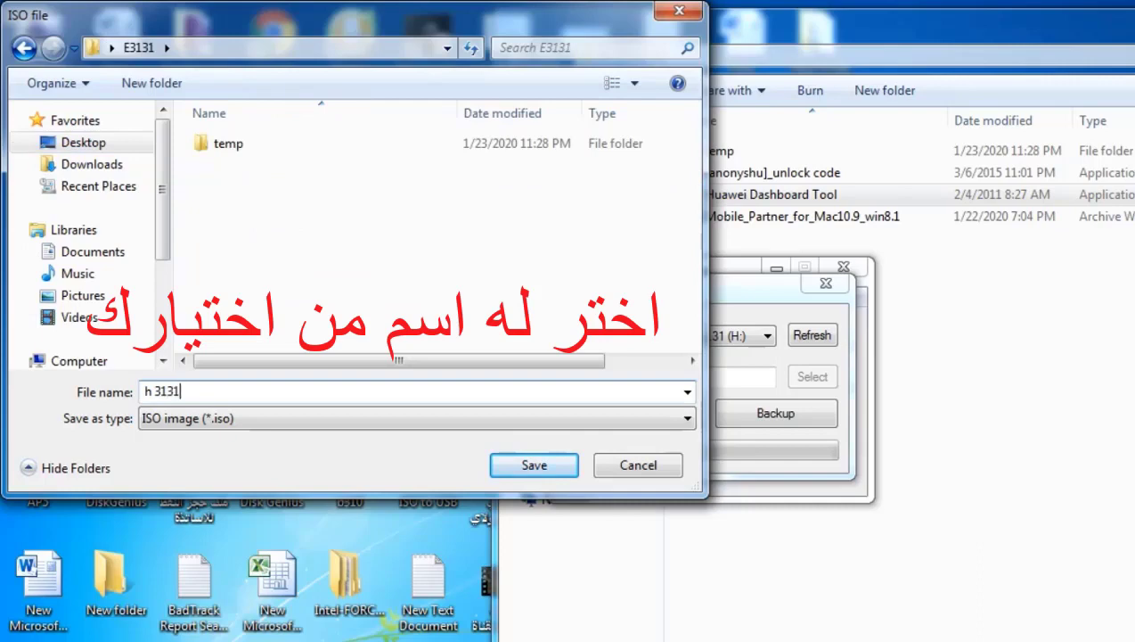
{"action": "key", "text": "Return"}
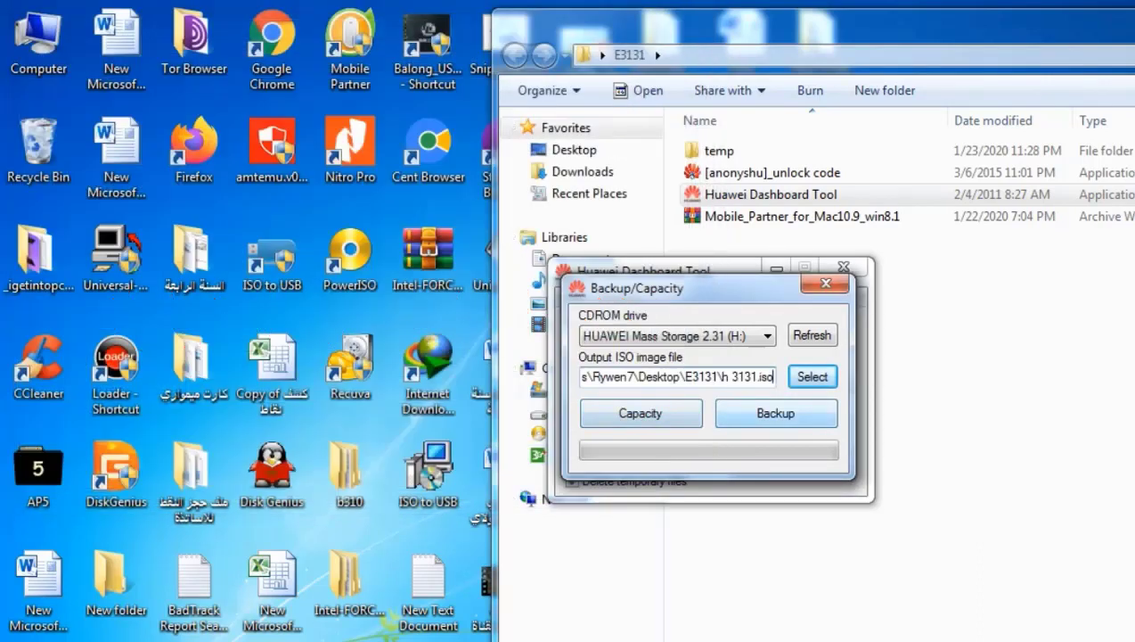
{"action": "left_click", "coordinate": [775, 412]}
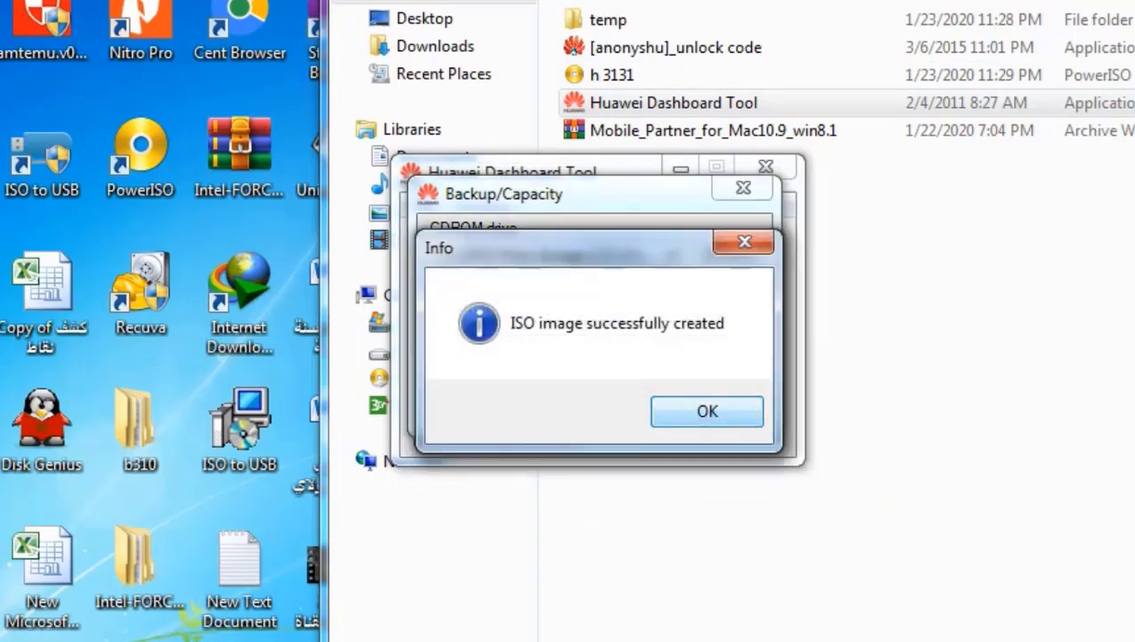
{"action": "key", "text": "Return"}
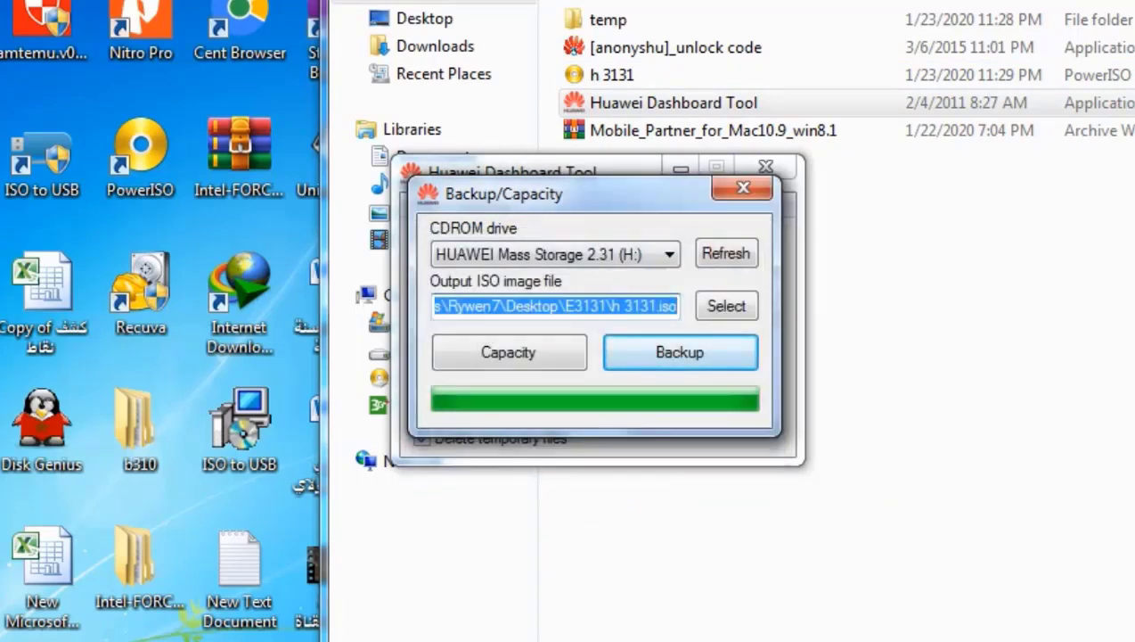
- Check the drive's capacity without setting it as the default maximum, and close the Backup/Capacity dialog
{"action": "left_click", "coordinate": [509, 352]}
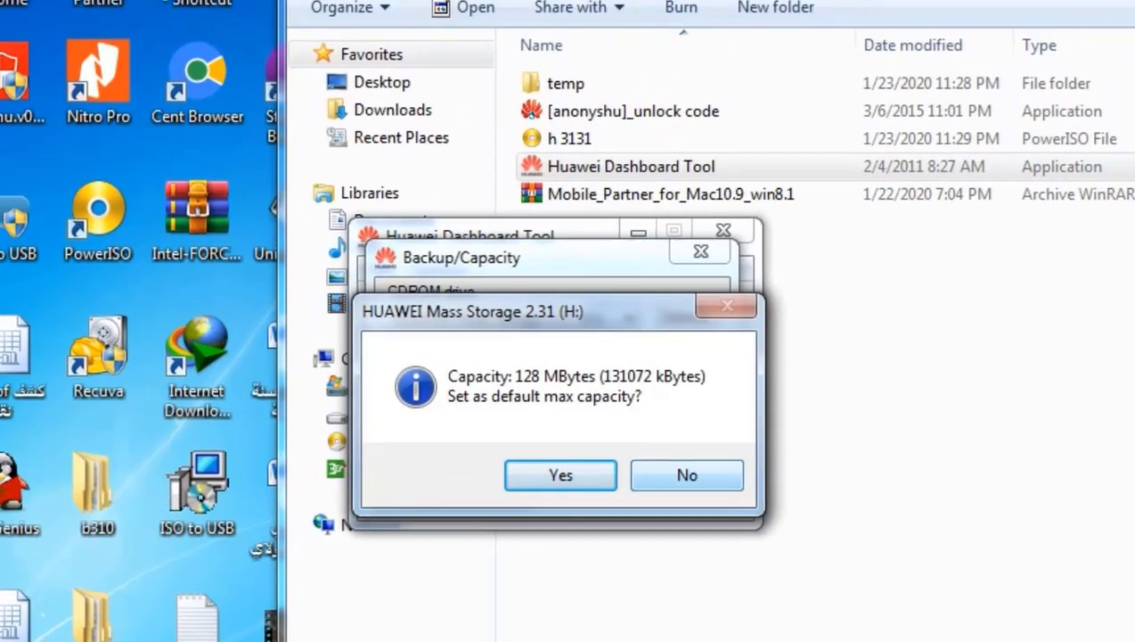
{"action": "left_click", "coordinate": [688, 476]}
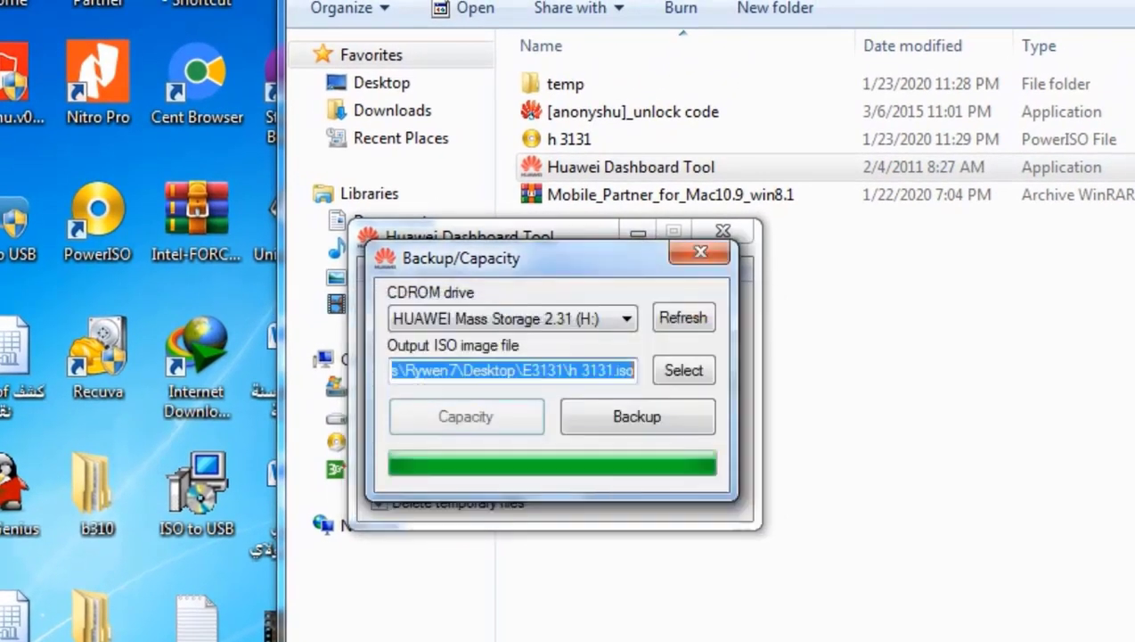
{"action": "left_click", "coordinate": [701, 253]}
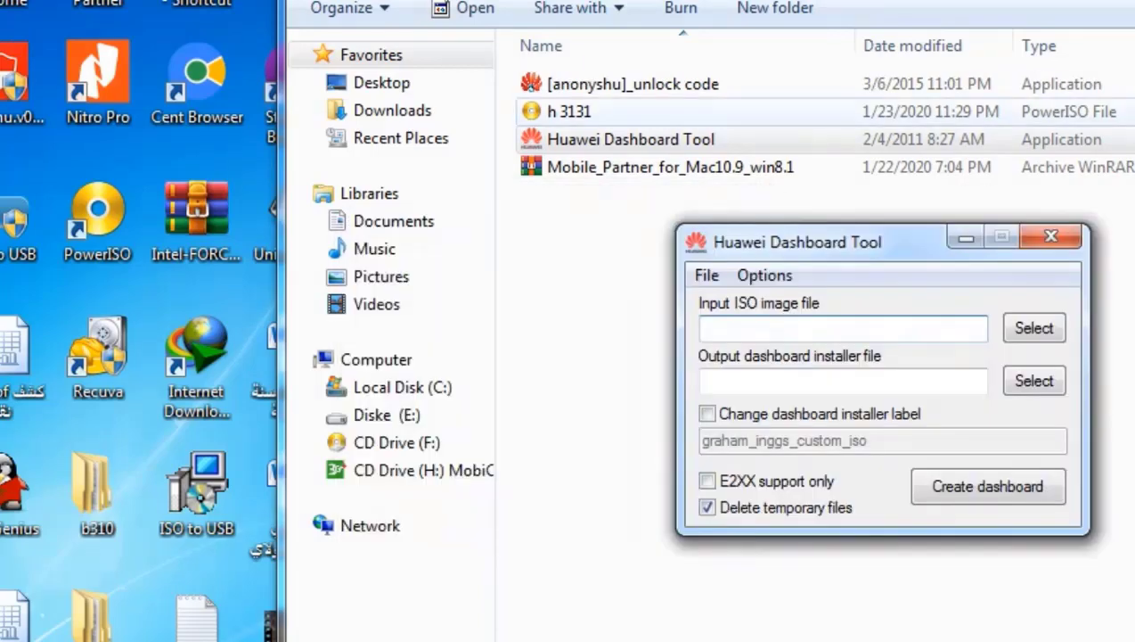
- Load the h 3131 ISO from the E3131 folder as the input image in Huawei Dashboard Tool
{"action": "left_click", "coordinate": [570, 111]}
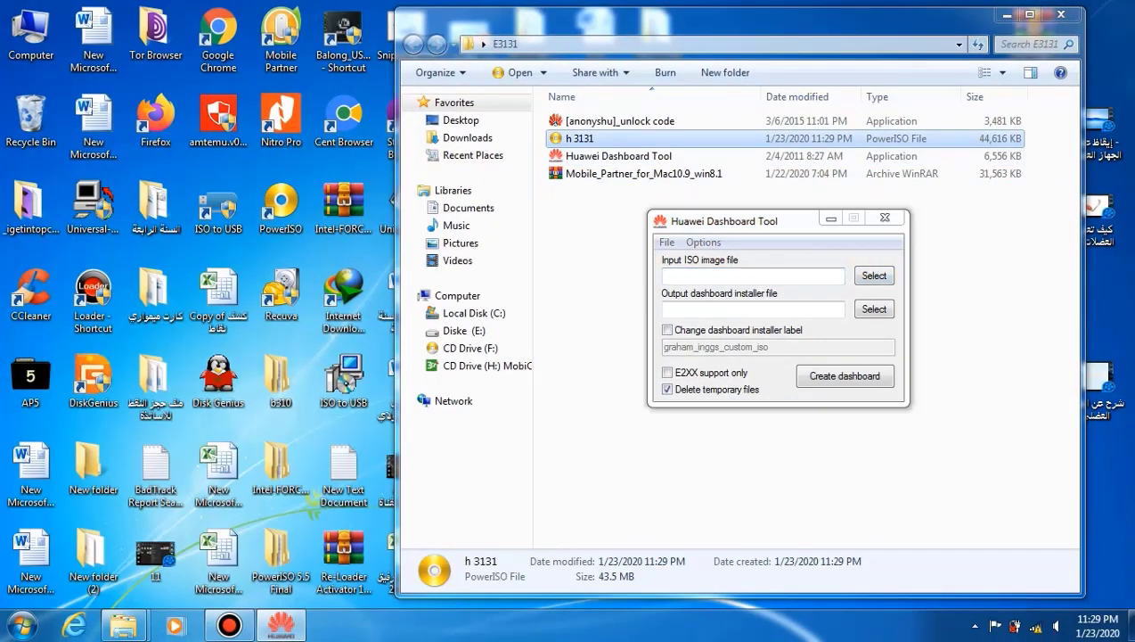
{"action": "left_click", "coordinate": [580, 139]}
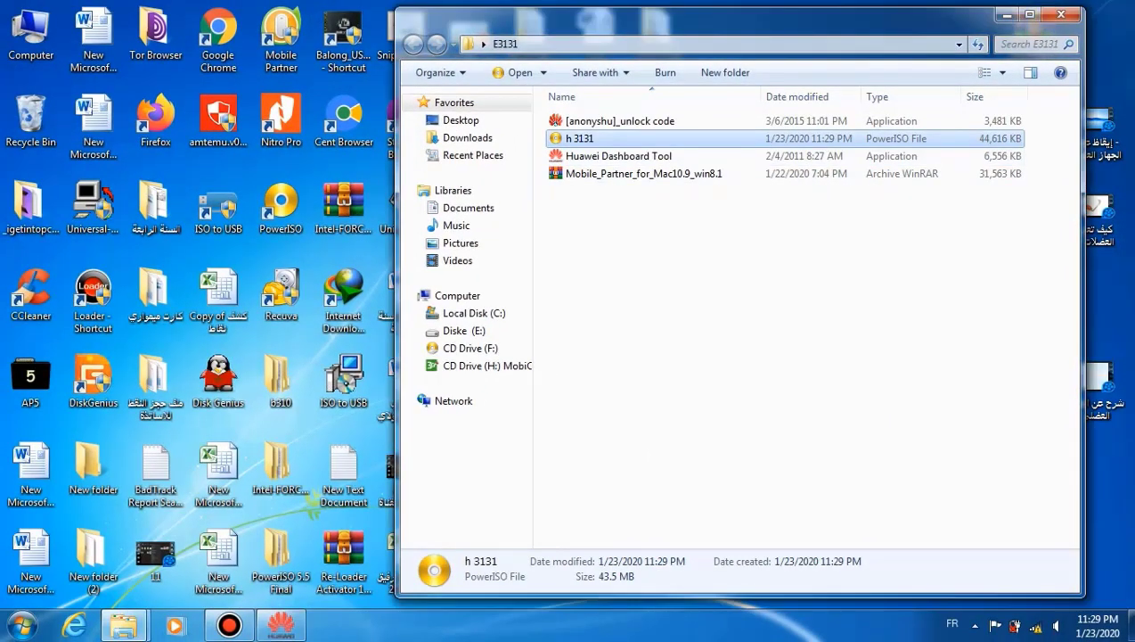
{"action": "left_click", "coordinate": [285, 627]}
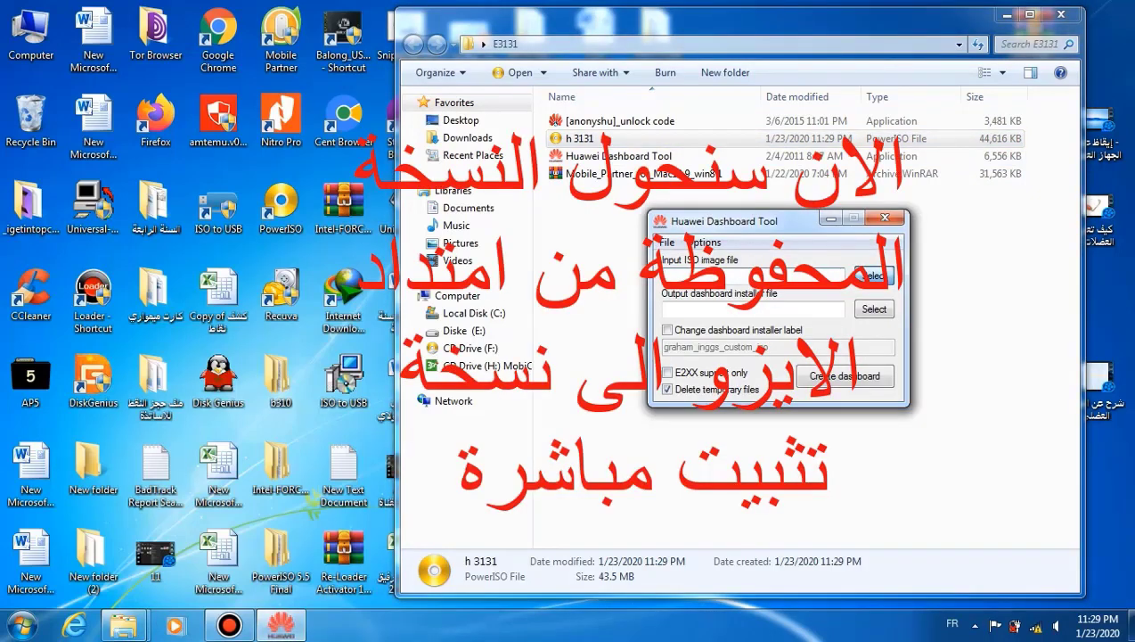
{"action": "left_click", "coordinate": [878, 276]}
{"action": "double_click", "coordinate": [187, 115]}
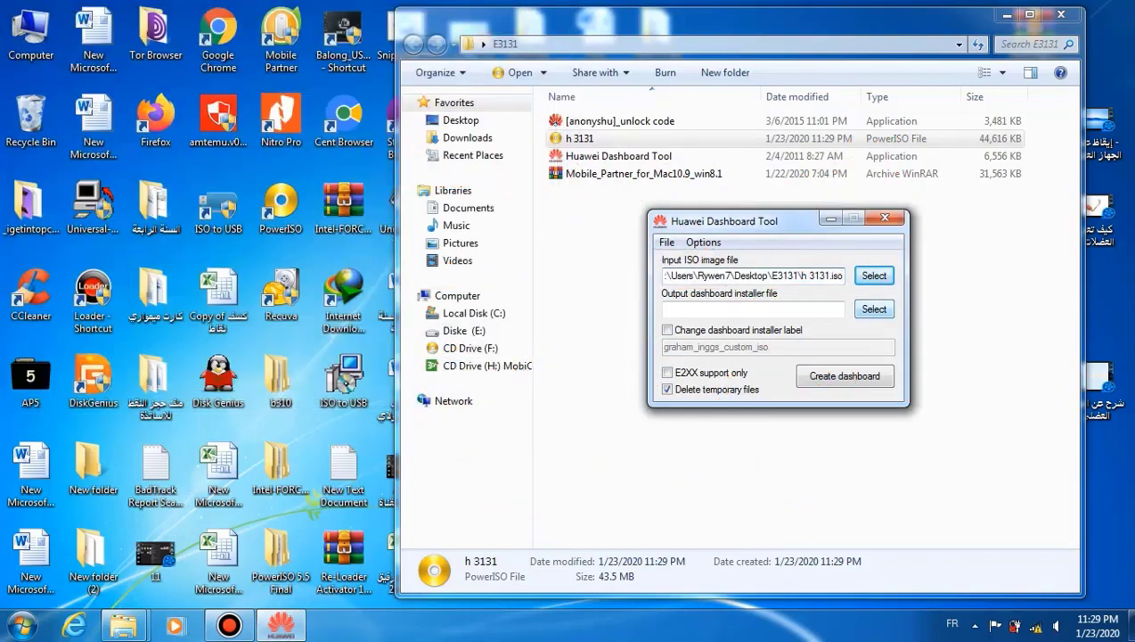
- Create a dashboard installer named "huawei e3131e" in the E3131 folder, continuing despite the image being larger than 32MB
{"action": "left_click", "coordinate": [875, 309]}
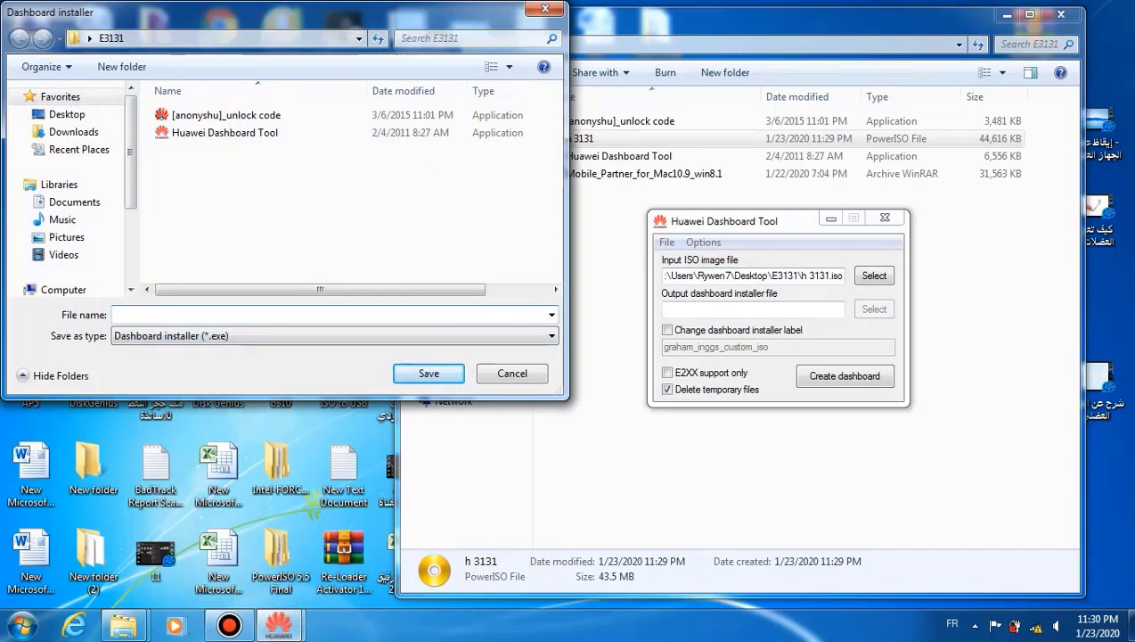
{"action": "type", "text": "hua"}
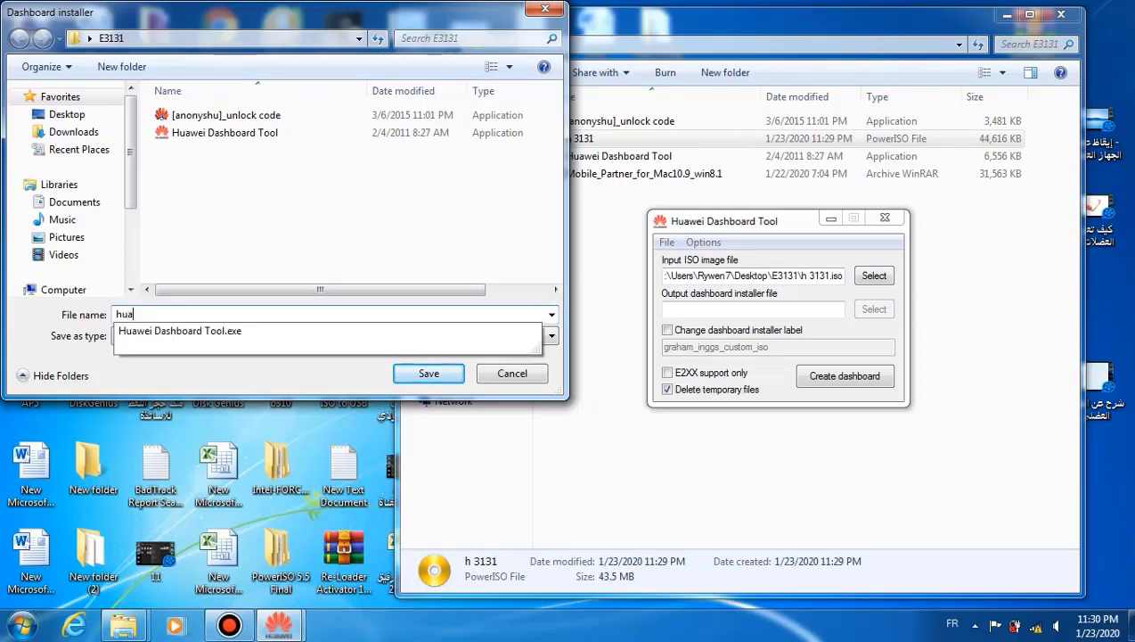
{"action": "type", "text": "wei e3131e"}
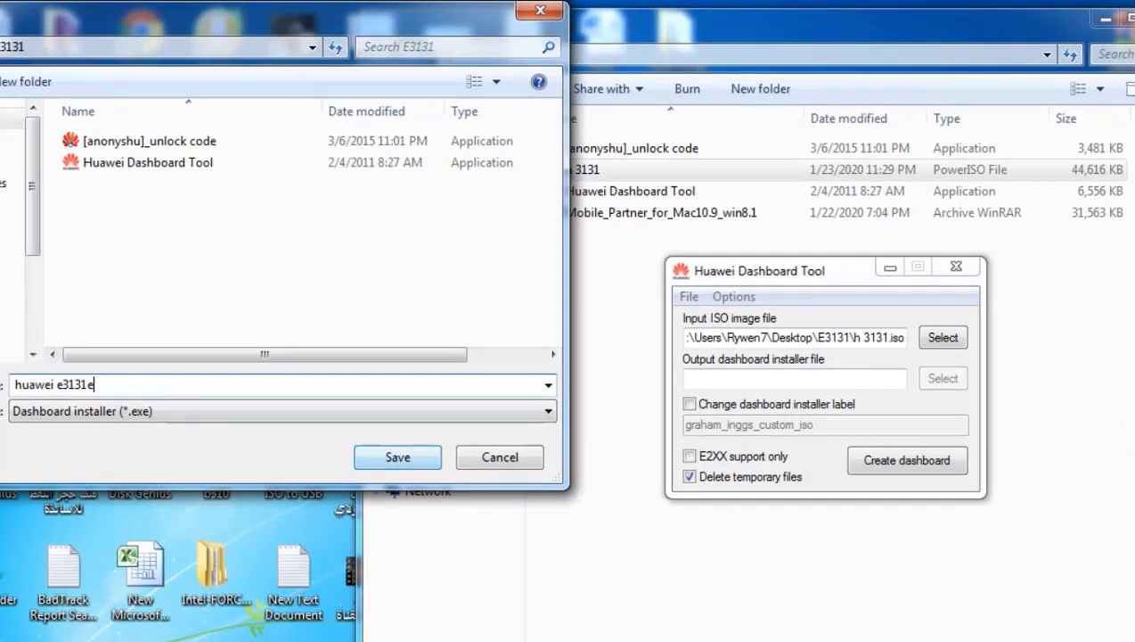
{"action": "key", "text": "Return"}
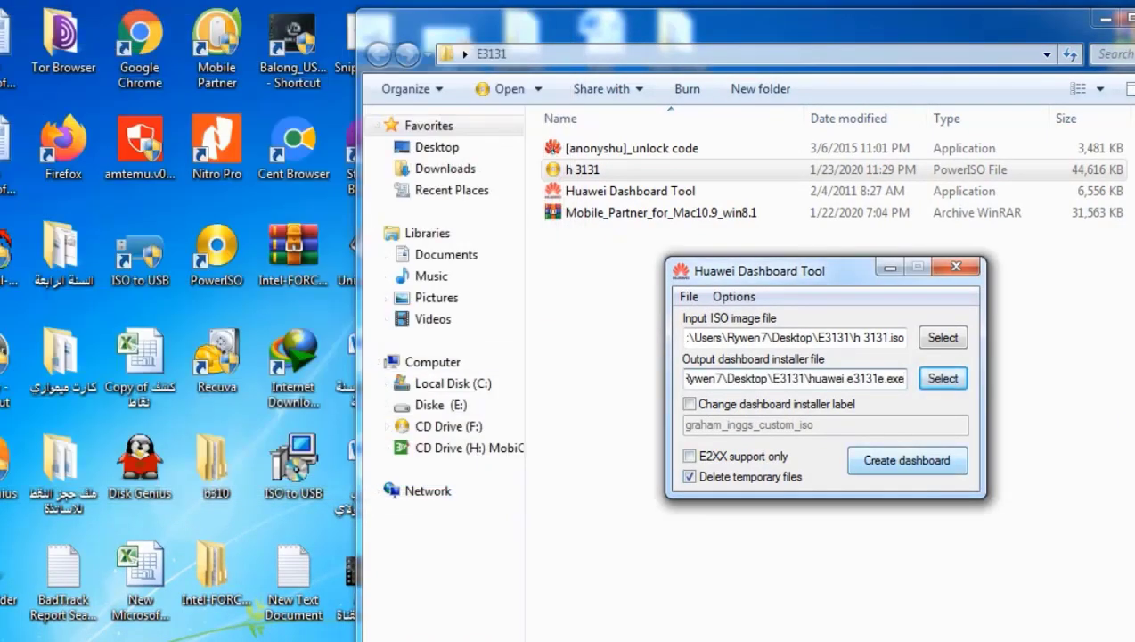
{"action": "left_click", "coordinate": [907, 461]}
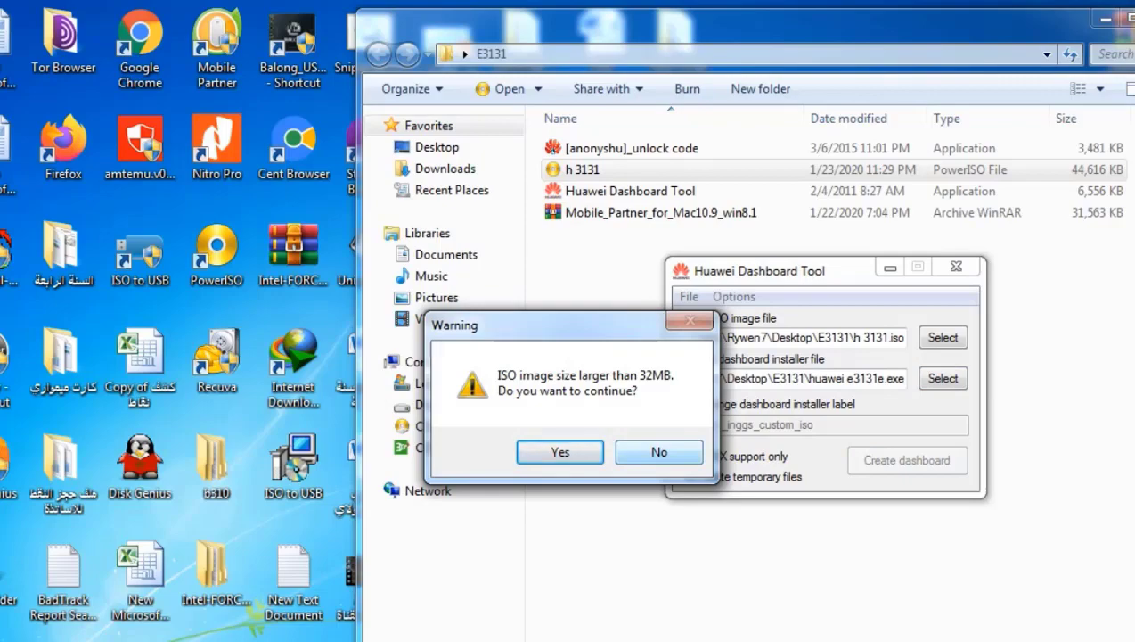
{"action": "left_click", "coordinate": [658, 452]}
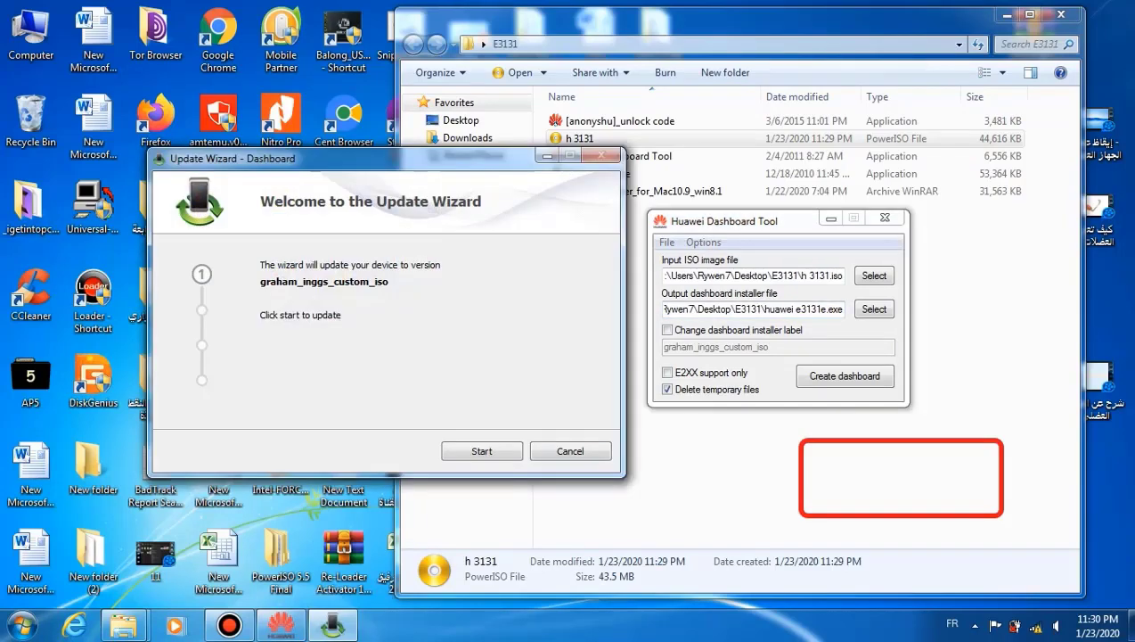
- Close Huawei Dashboard Tool and cancel the update wizard for graham_inggs_custom_iso
{"action": "left_click", "coordinate": [885, 218]}
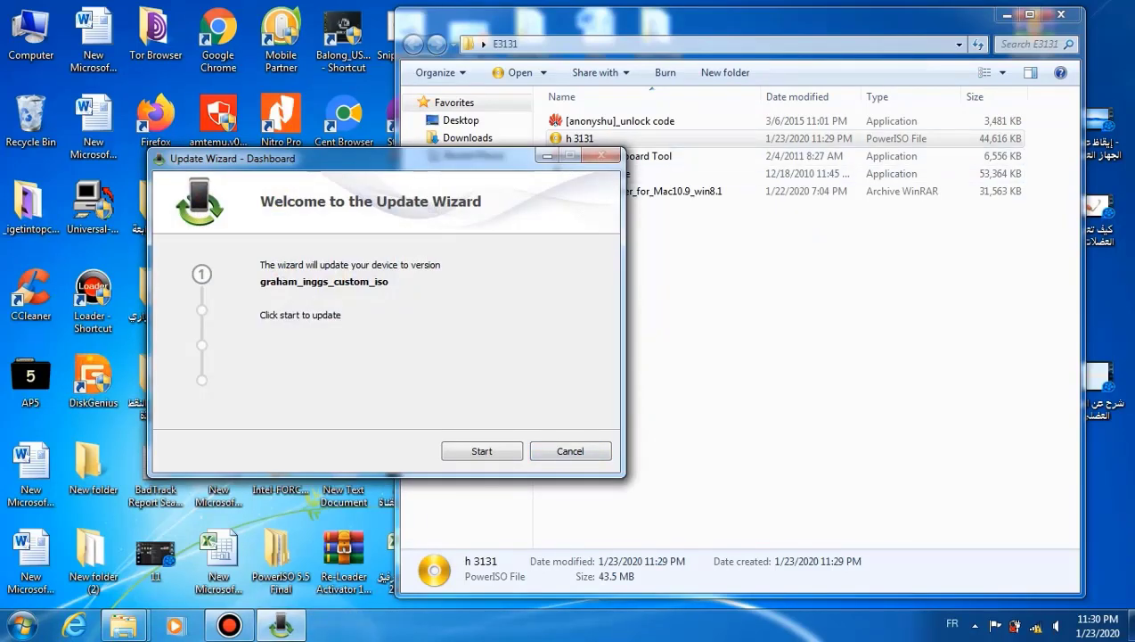
{"action": "left_click", "coordinate": [571, 451]}
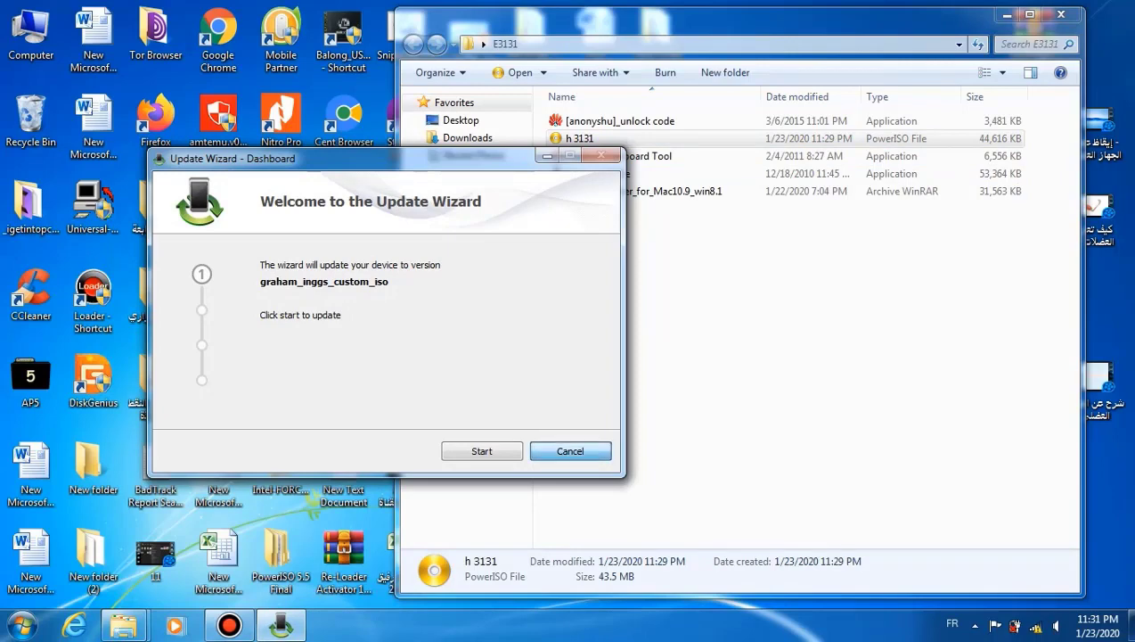
{"action": "left_click", "coordinate": [412, 338]}
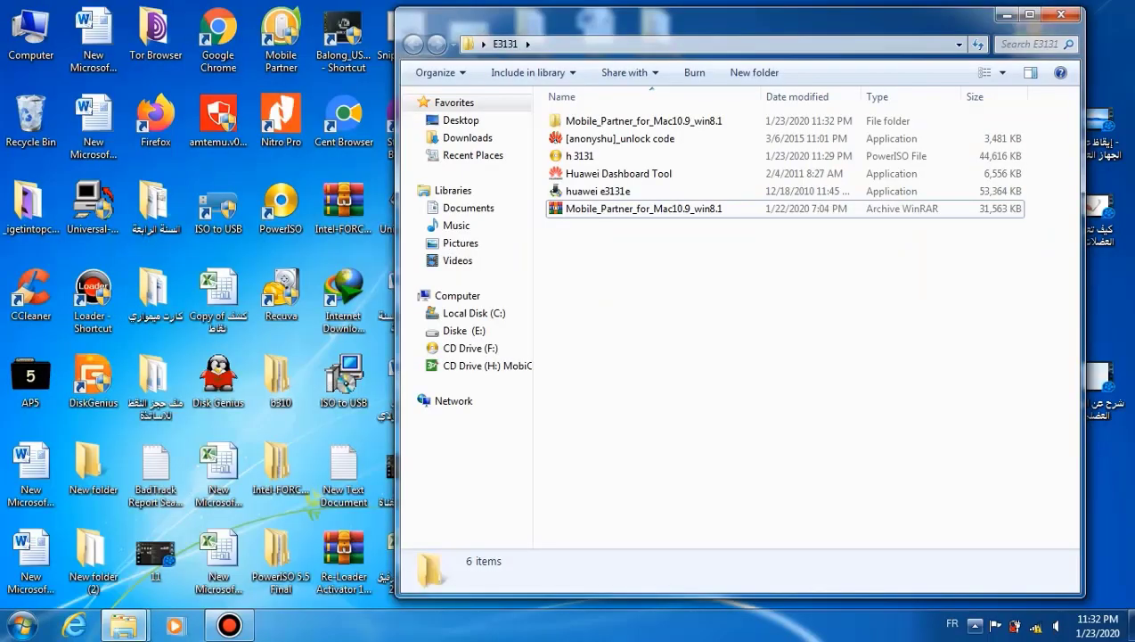
{"action": "left_click", "coordinate": [975, 625]}
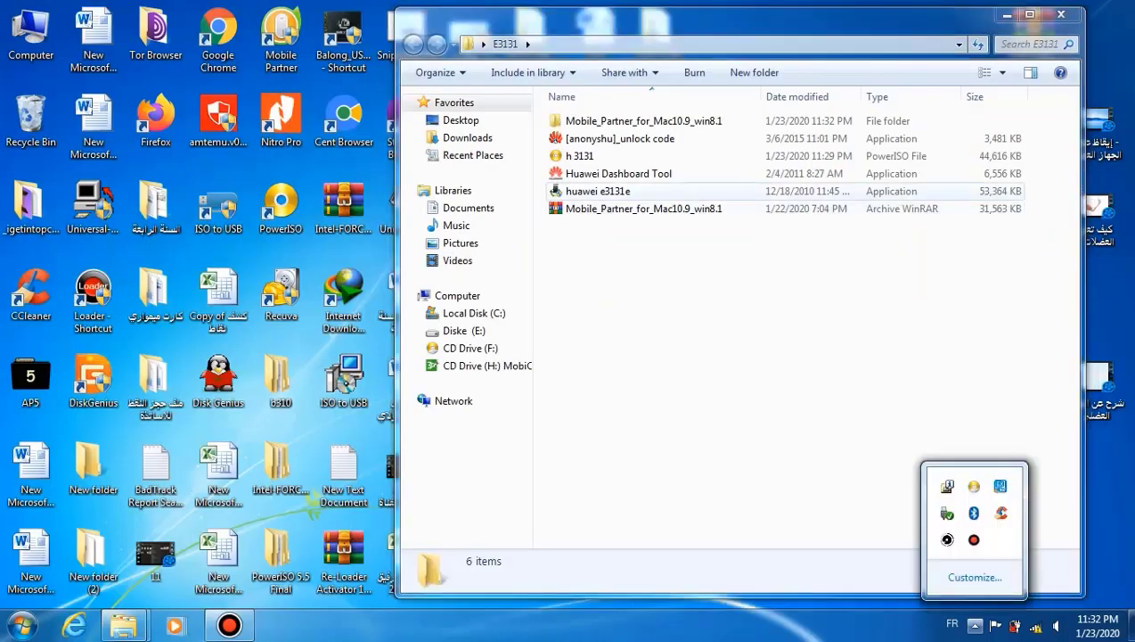
{"action": "left_click", "coordinate": [856, 294]}
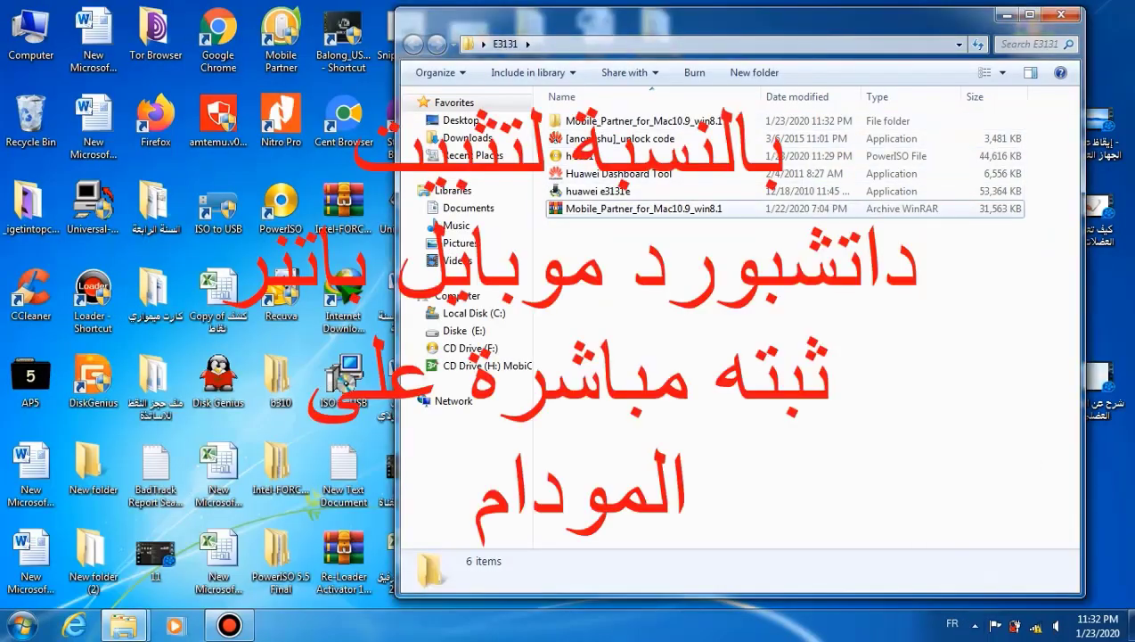
- Start the dashboard update with UTPS23.015.02.00.03_MAC23.015.02.00.03 from the Mobile Partner folder inside Mobile_Partner_for_Mac10.9_win8.1
{"action": "double_click", "coordinate": [606, 120]}
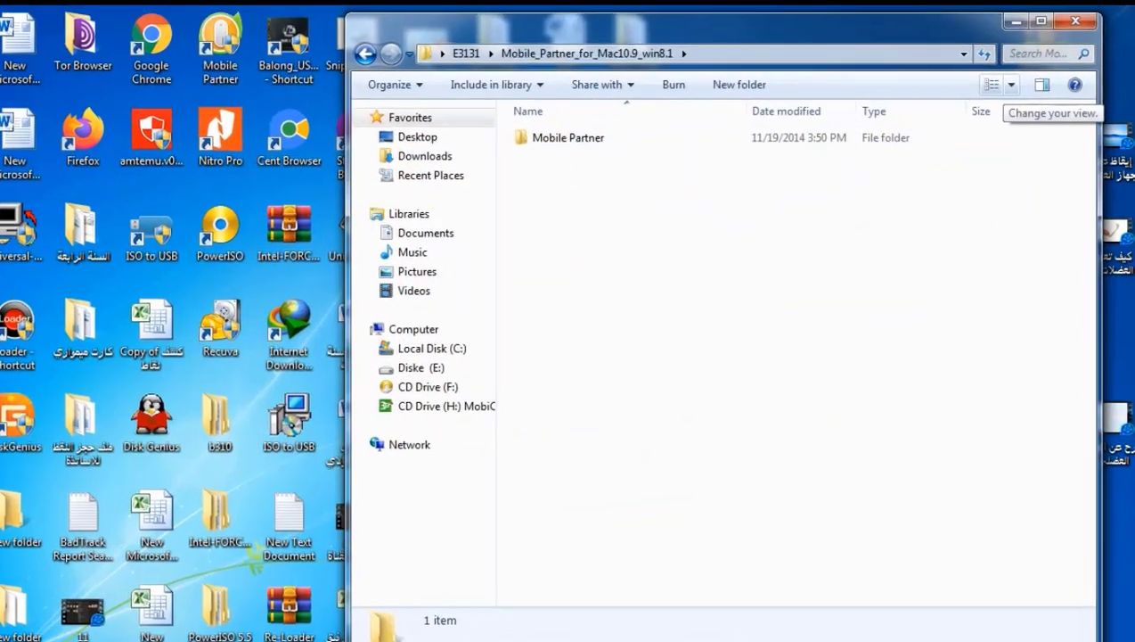
{"action": "left_click", "coordinate": [984, 72]}
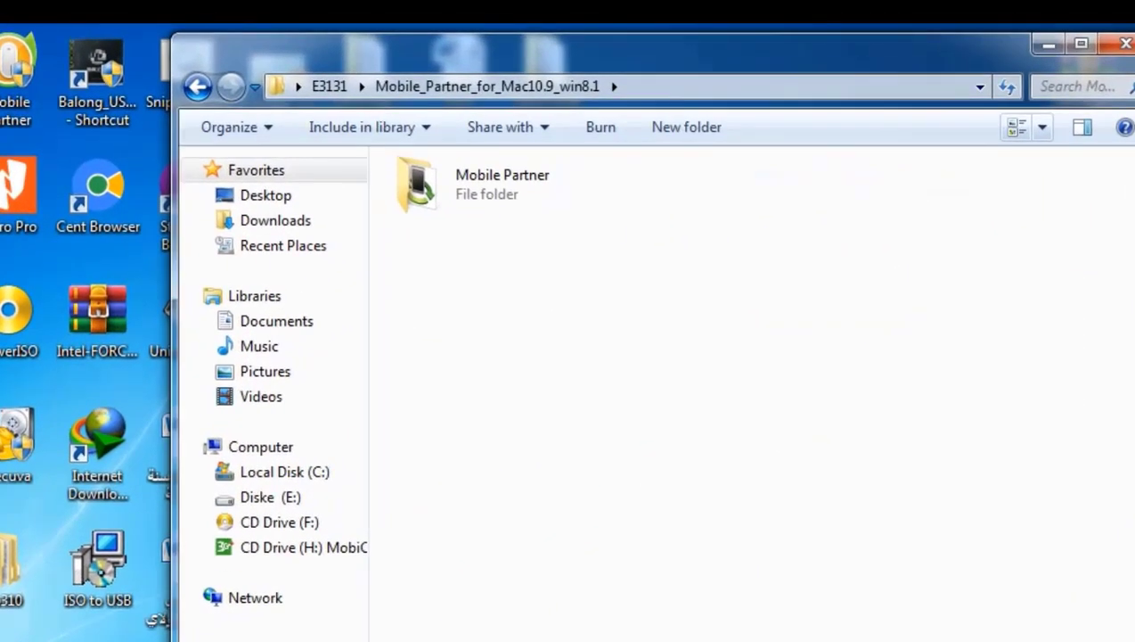
{"action": "left_click", "coordinate": [1016, 128]}
{"action": "double_click", "coordinate": [525, 191]}
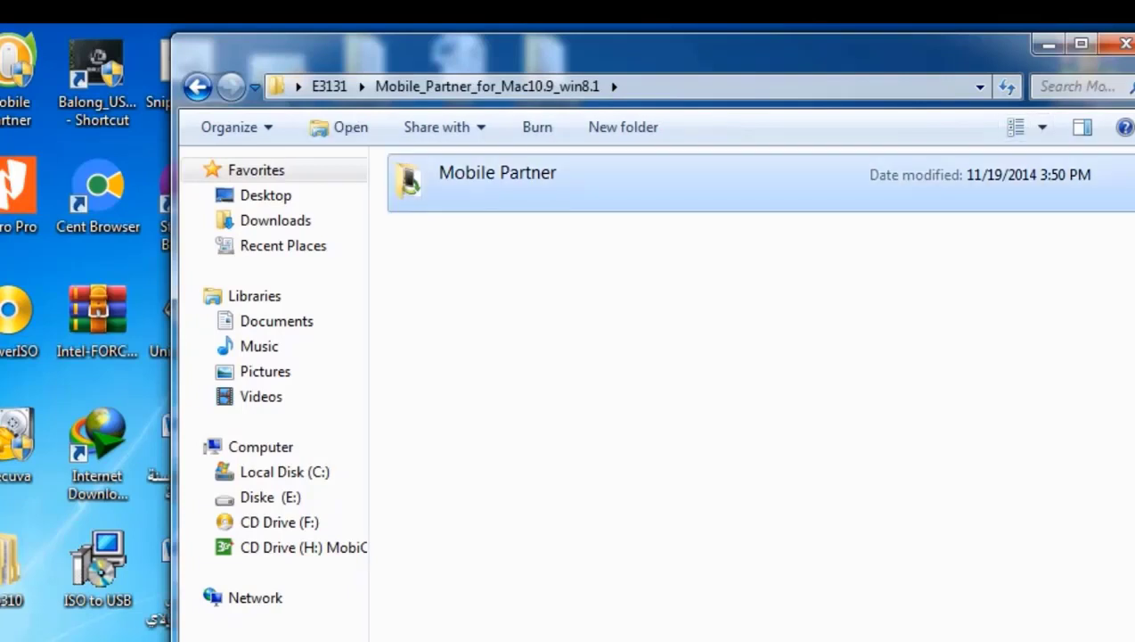
{"action": "left_click", "coordinate": [535, 196]}
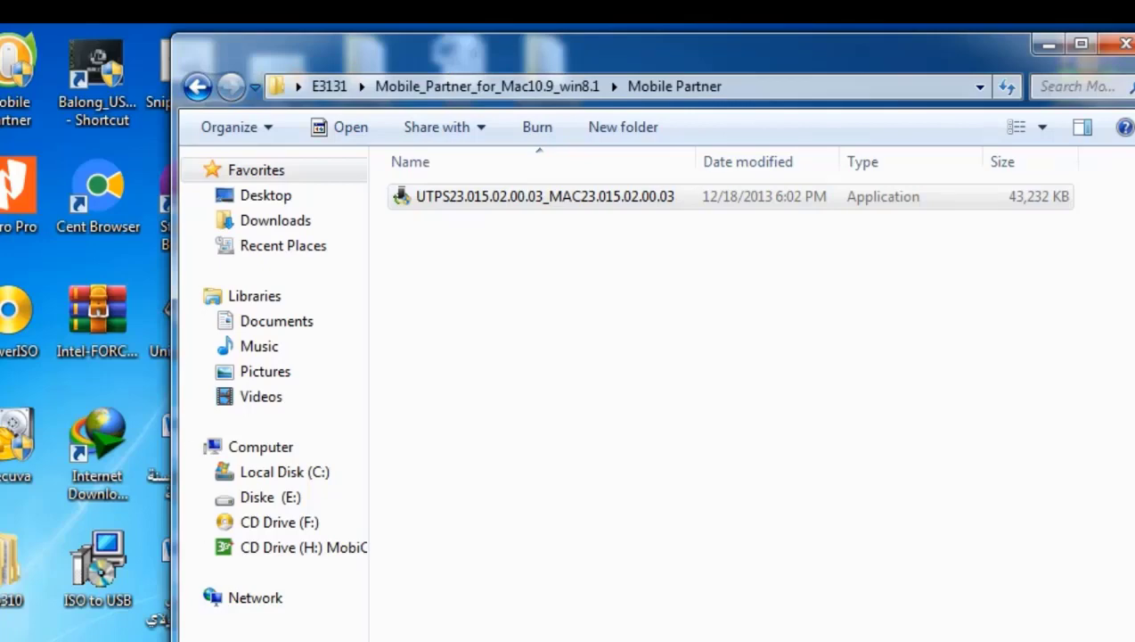
{"action": "key", "text": "super+e"}
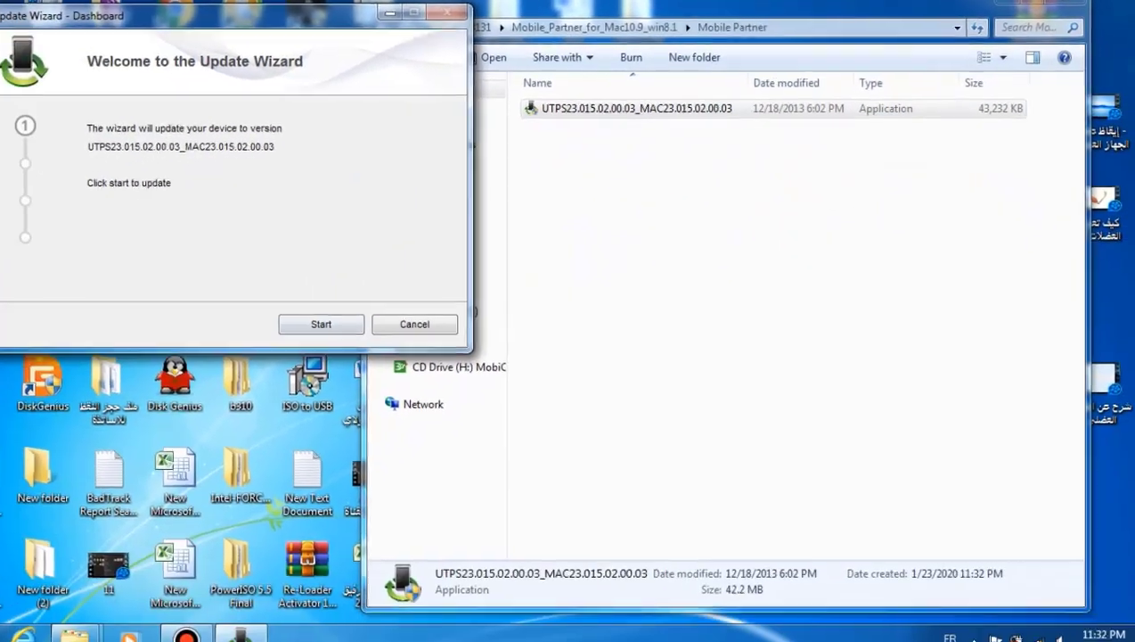
{"action": "left_click", "coordinate": [321, 325]}
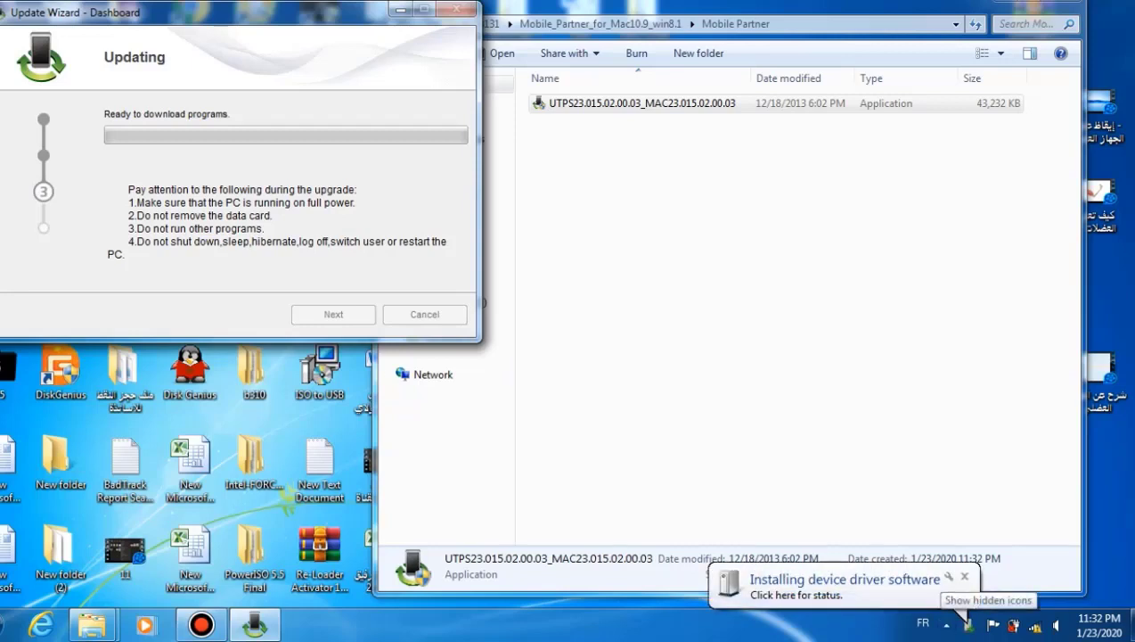
- Review the device driver installation status and close it, and exit the update wizard once the update completes
{"action": "left_click", "coordinate": [968, 623]}
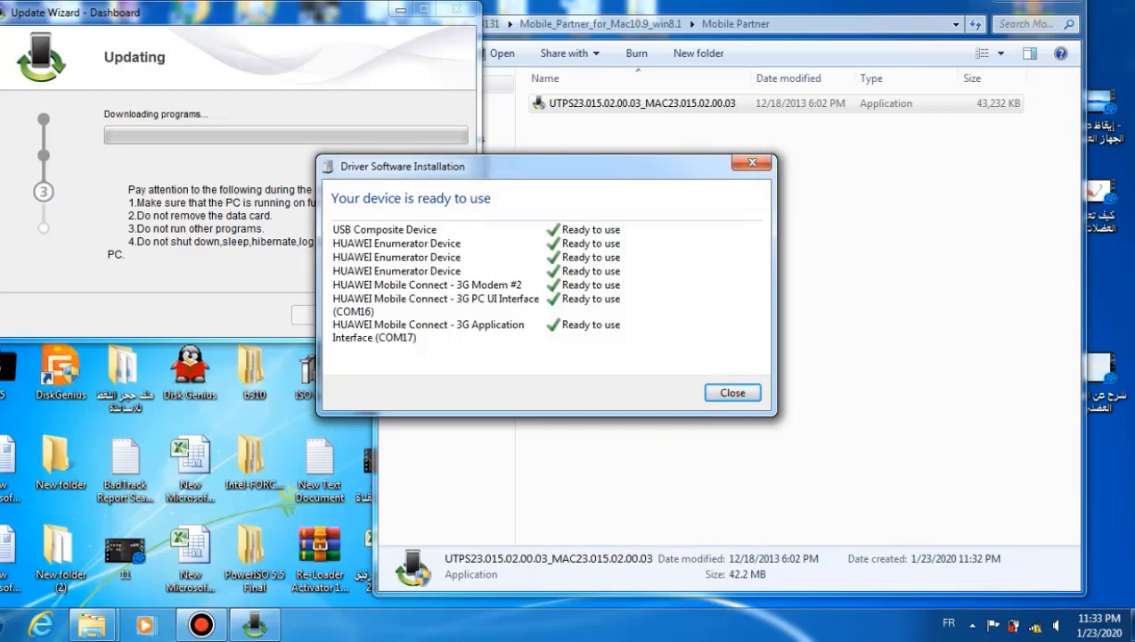
{"action": "left_click_drag", "start_coordinate": [552, 167], "coordinate": [660, 228]}
{"action": "left_click", "coordinate": [857, 224]}
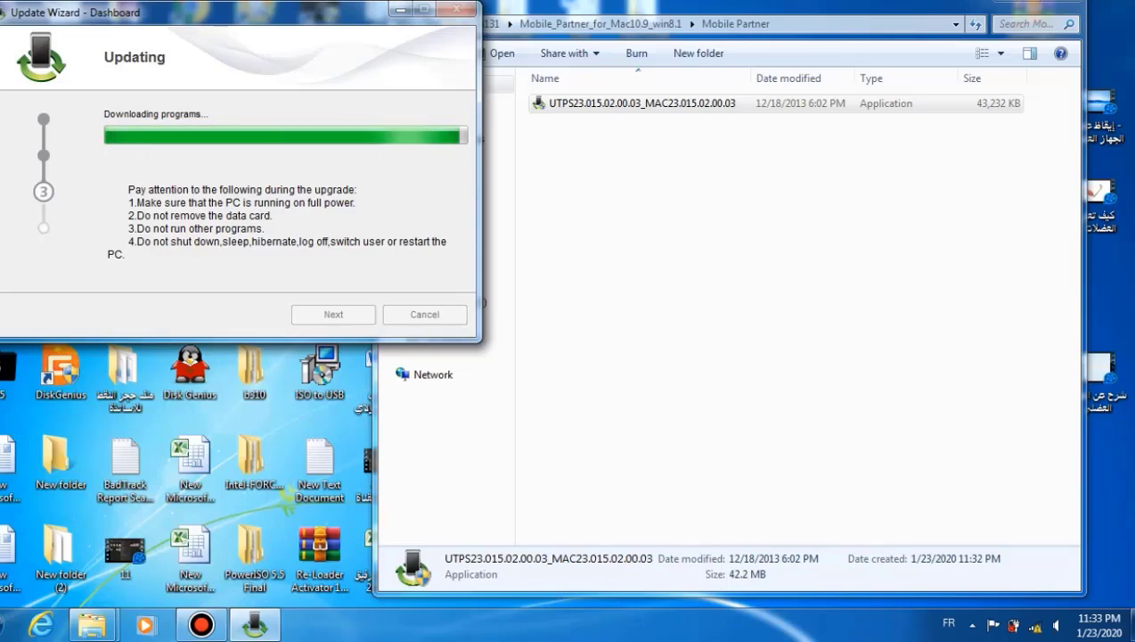
{"action": "left_click", "coordinate": [426, 315]}
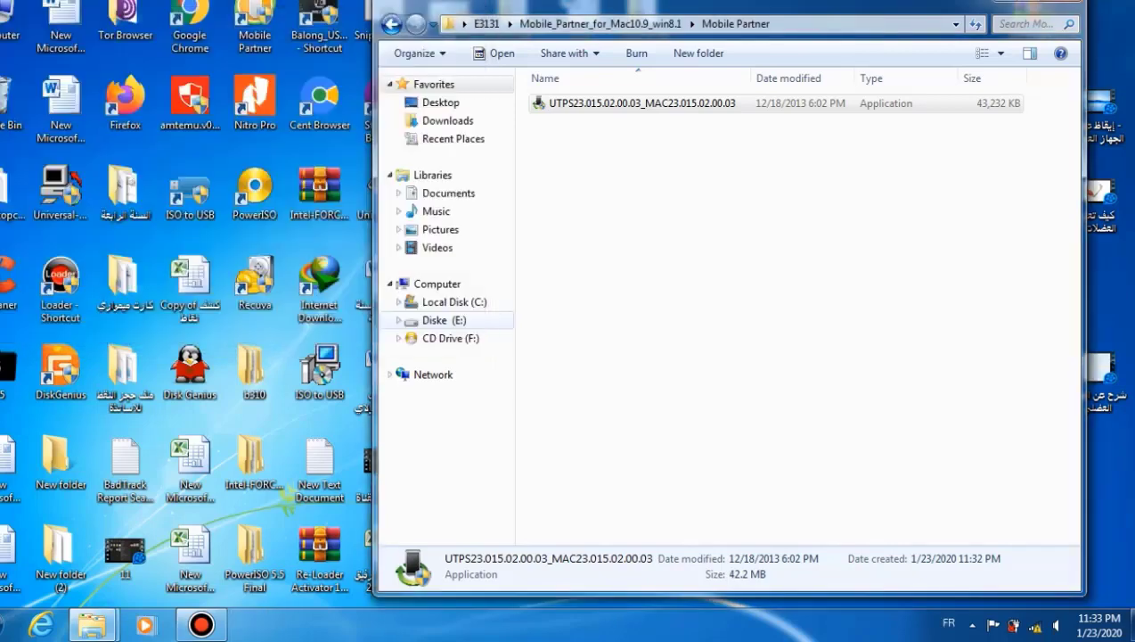
- Run AutoRun.exe from the Mobile Partner CD drive (H:) and remove the previously installed customized version through its uninstall wizard
{"action": "double_click", "coordinate": [9, 19]}
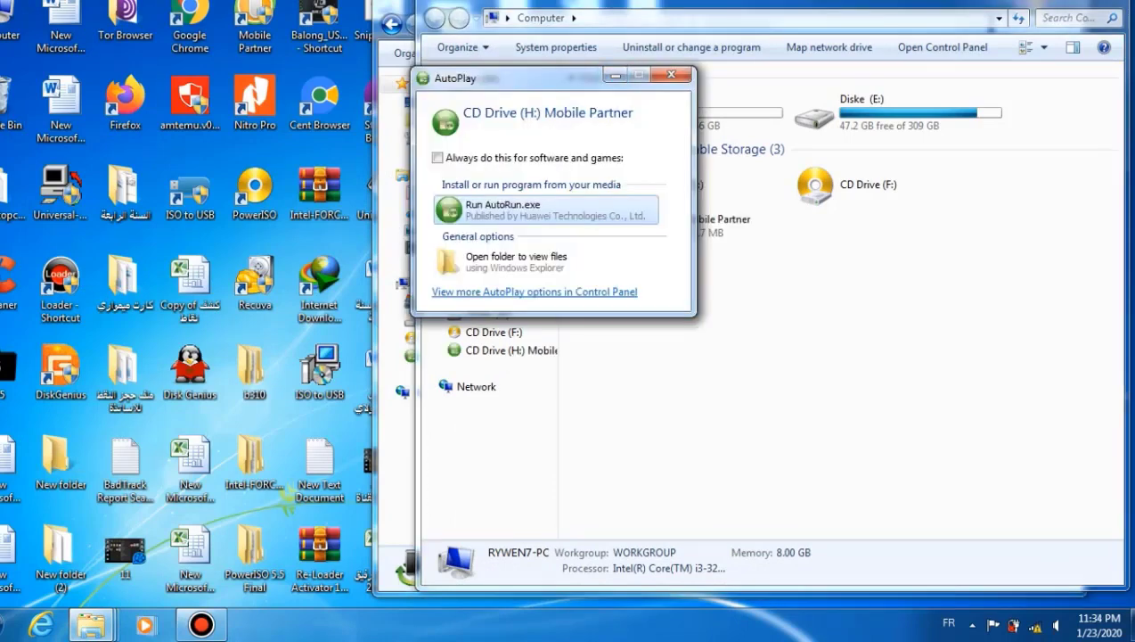
{"action": "left_click_drag", "start_coordinate": [574, 78], "coordinate": [963, 224]}
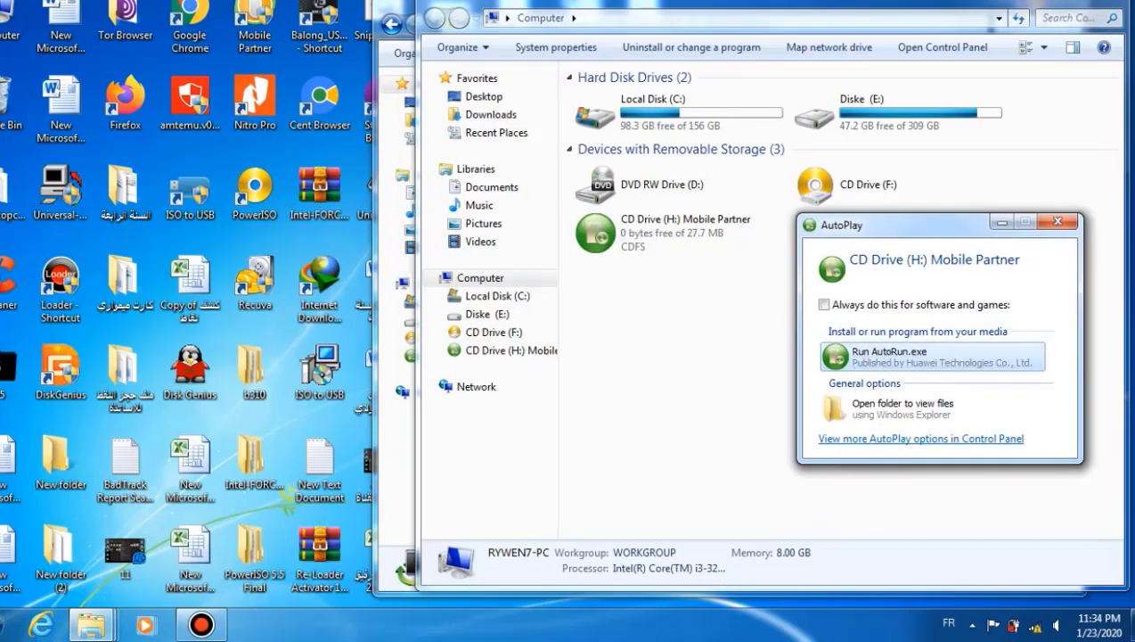
{"action": "left_click", "coordinate": [932, 356]}
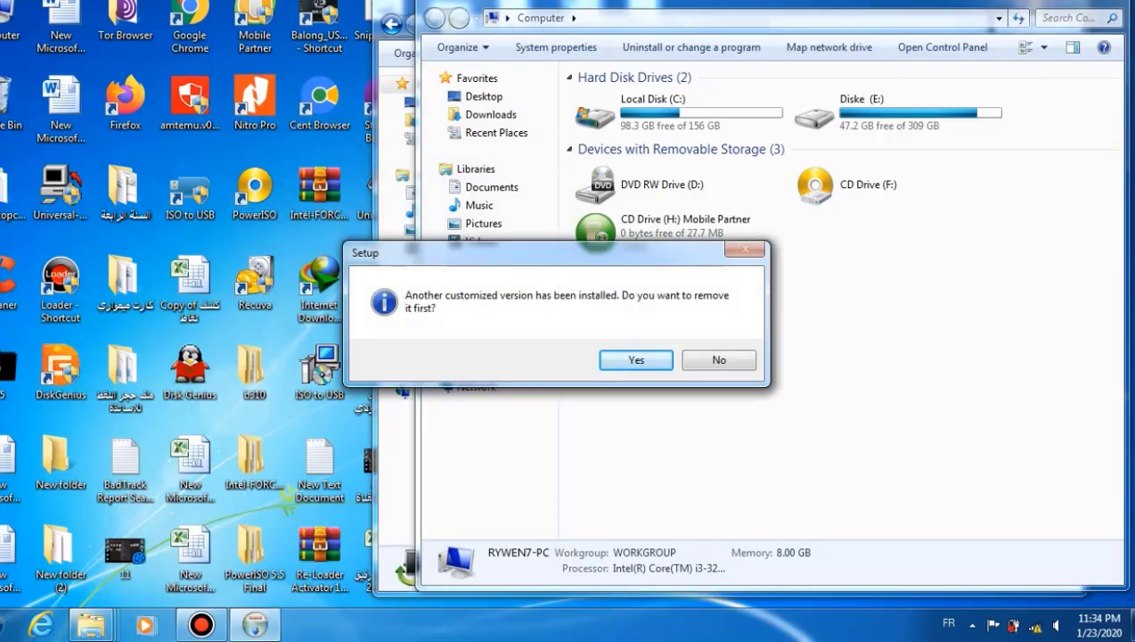
{"action": "key", "text": "Return"}
{"action": "key", "text": "Return"}
{"action": "key", "text": "Return"}
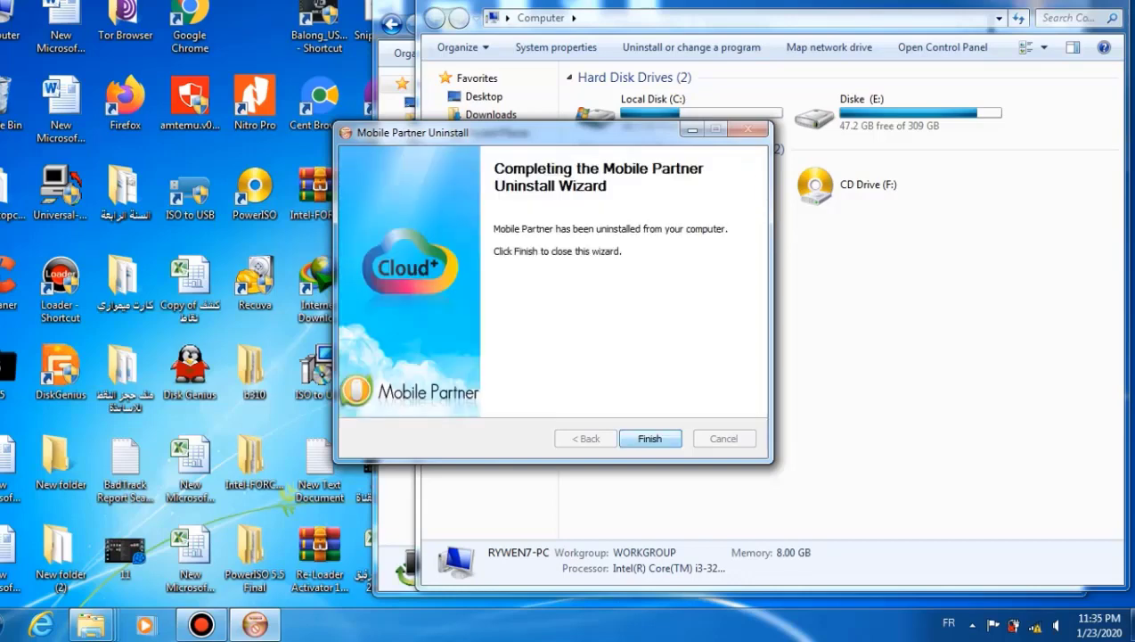
{"action": "left_click", "coordinate": [651, 438]}
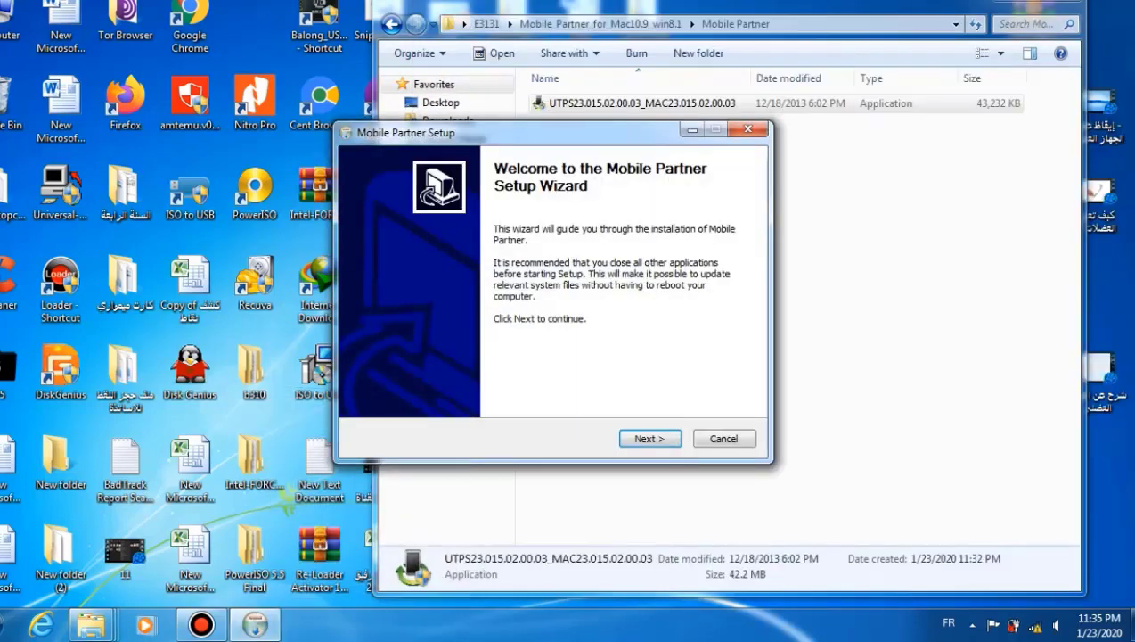
- Install Mobile Partner with the default setup options and the Start Menu folder "Mobile Partner", and finish the setup wizard
{"action": "key", "text": "Return"}
{"action": "key", "text": "Return"}
{"action": "key", "text": "Return"}
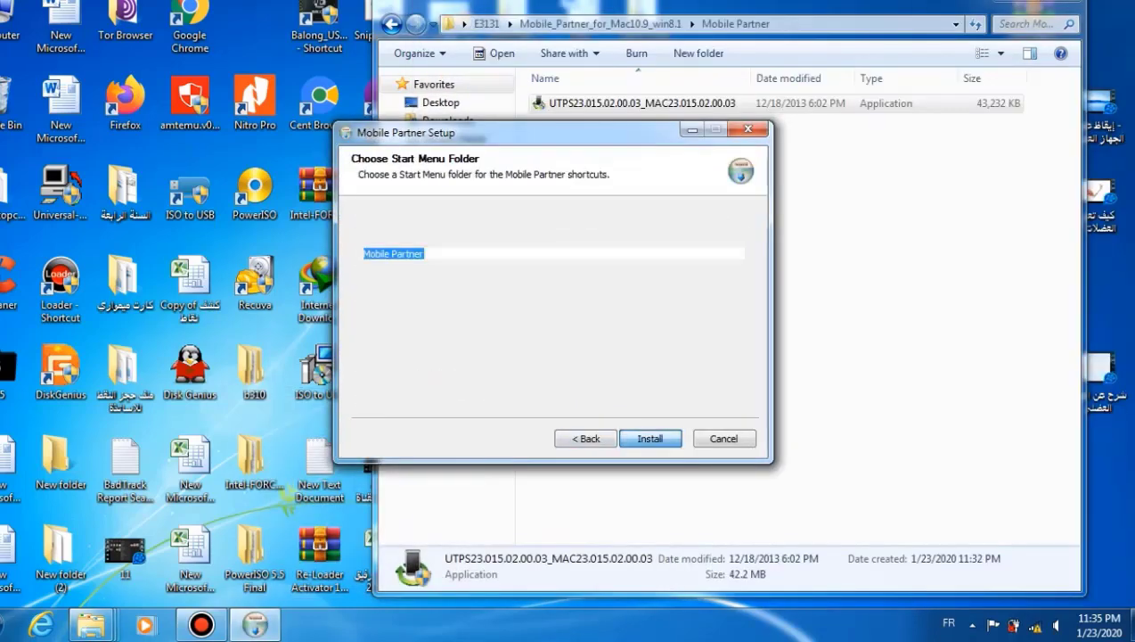
{"action": "key", "text": "Return"}
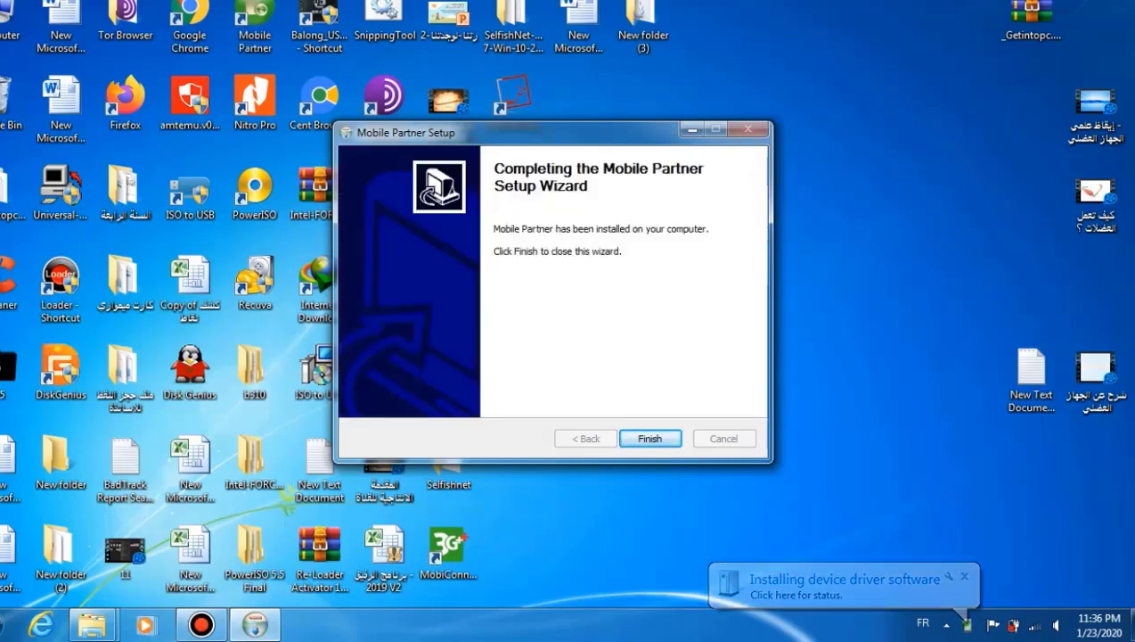
{"action": "key", "text": "Return"}
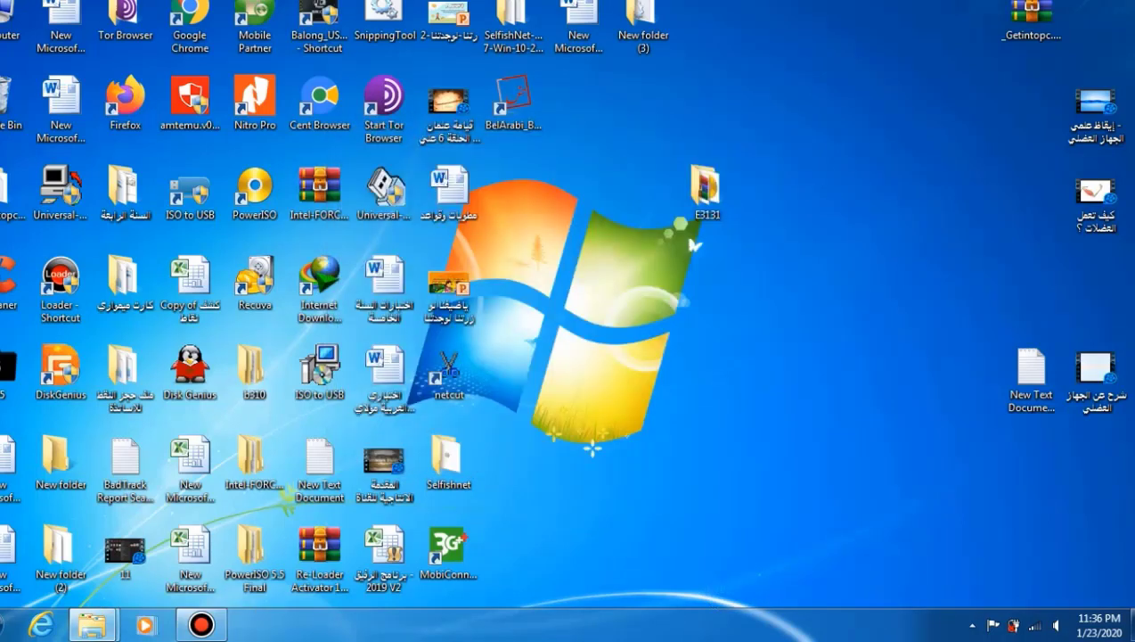
- Check the drives in Computer, launch Mobile Partner from the desktop, and dismiss its SIM card prompt
{"action": "double_click", "coordinate": [10, 17]}
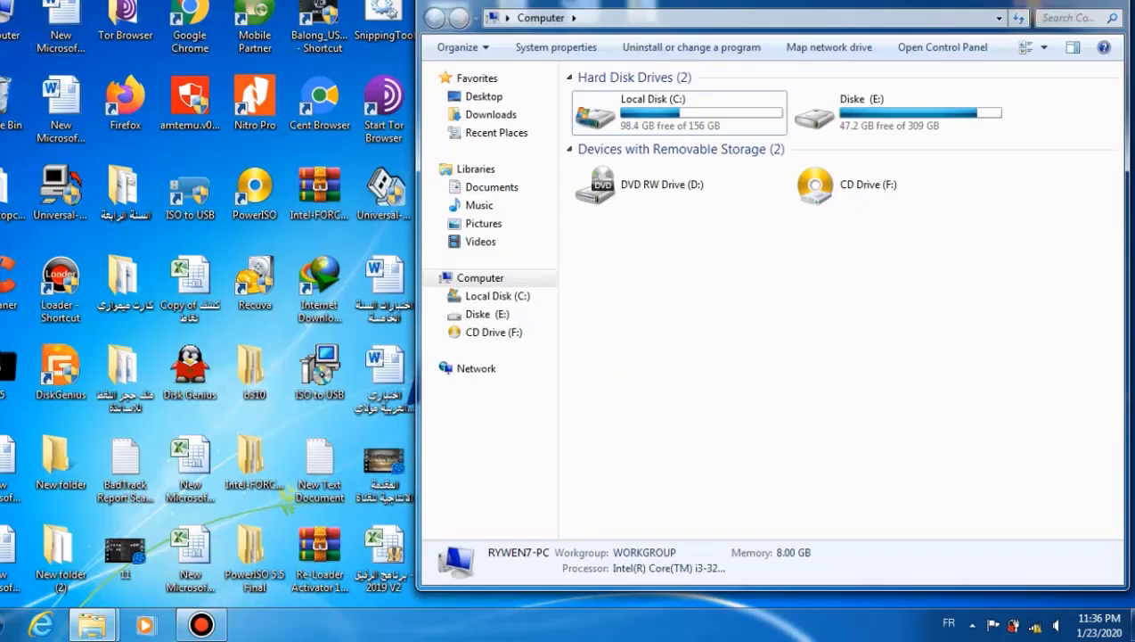
{"action": "double_click", "coordinate": [255, 27]}
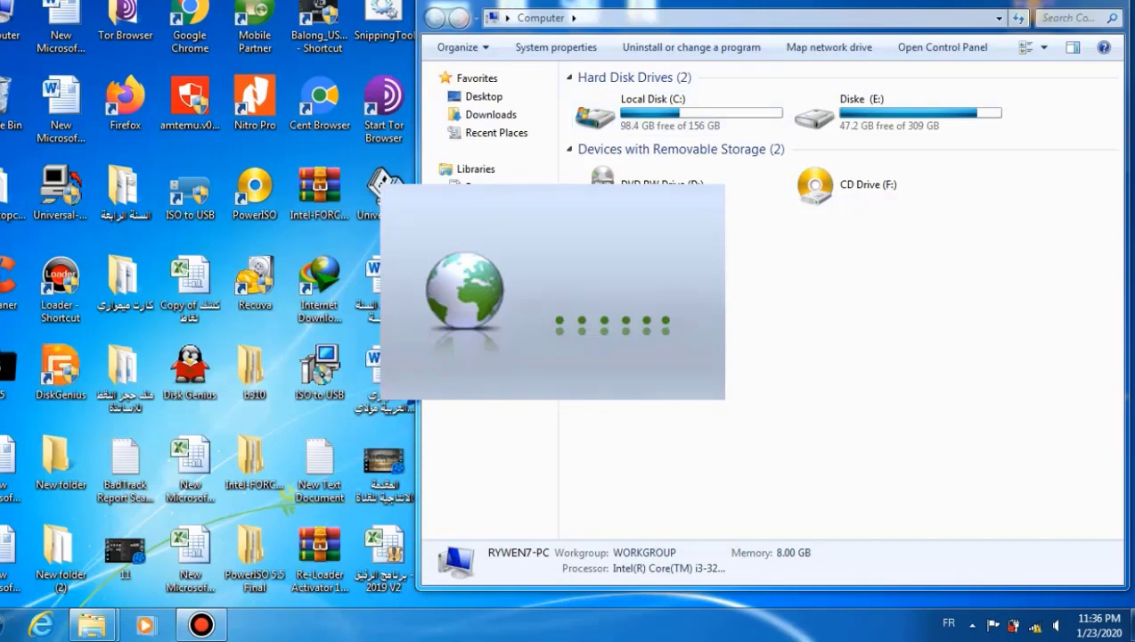
{"action": "key", "text": "alt+F4"}
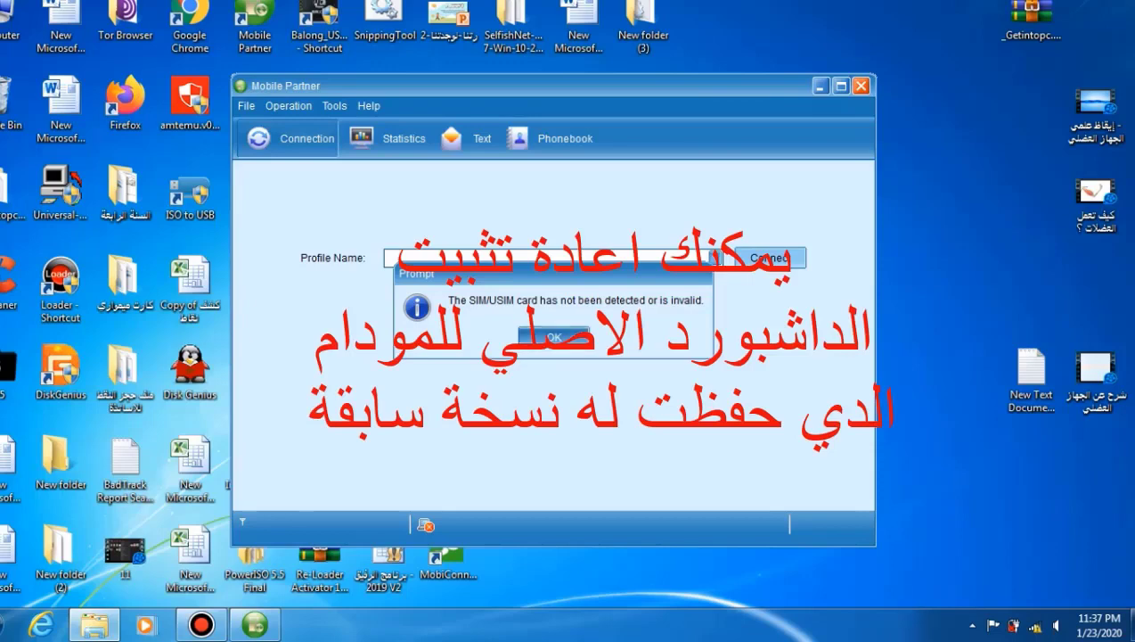
{"action": "key", "text": "Return"}
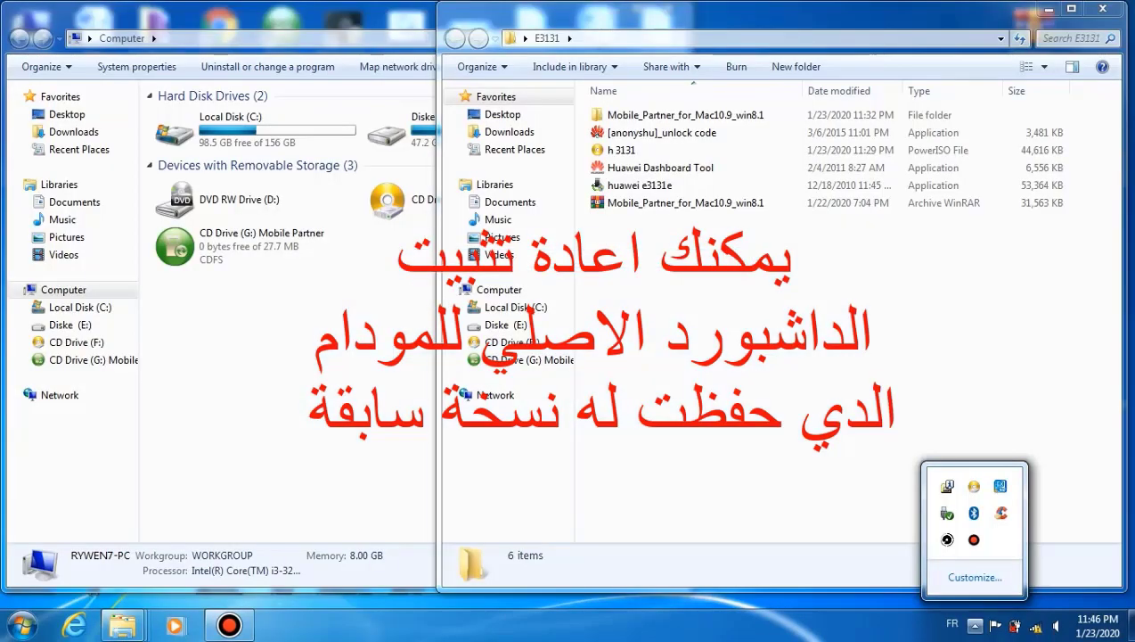
- Start the dashboard update with the backed-up installer huawei e3131e from the E3131 folder
{"action": "left_click", "coordinate": [802, 357]}
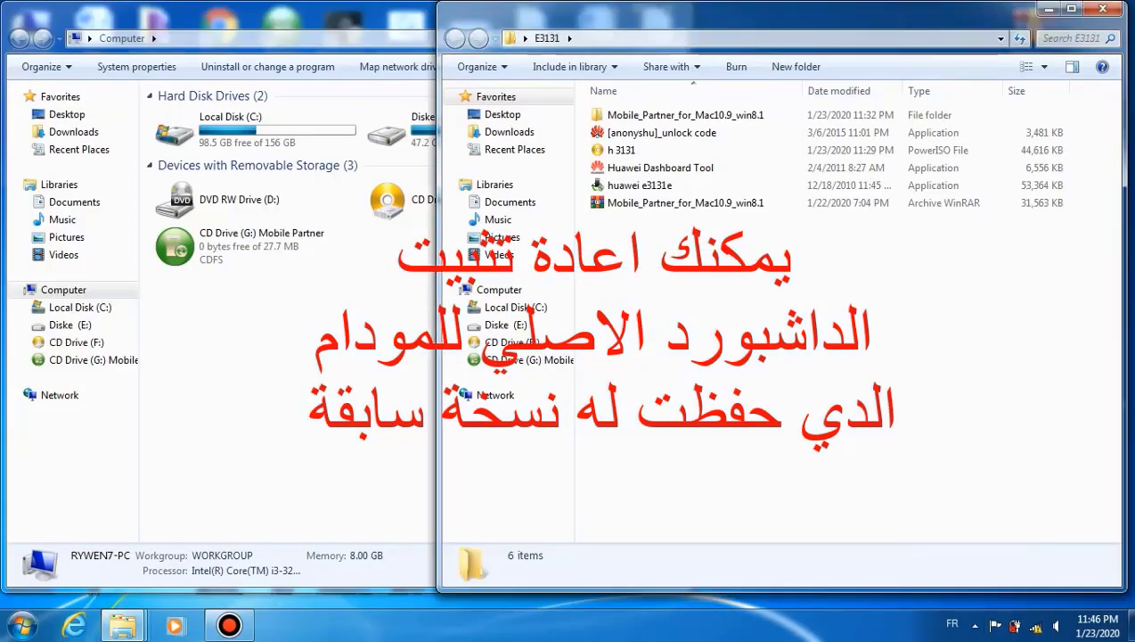
{"action": "mouse_move", "coordinate": [619, 185]}
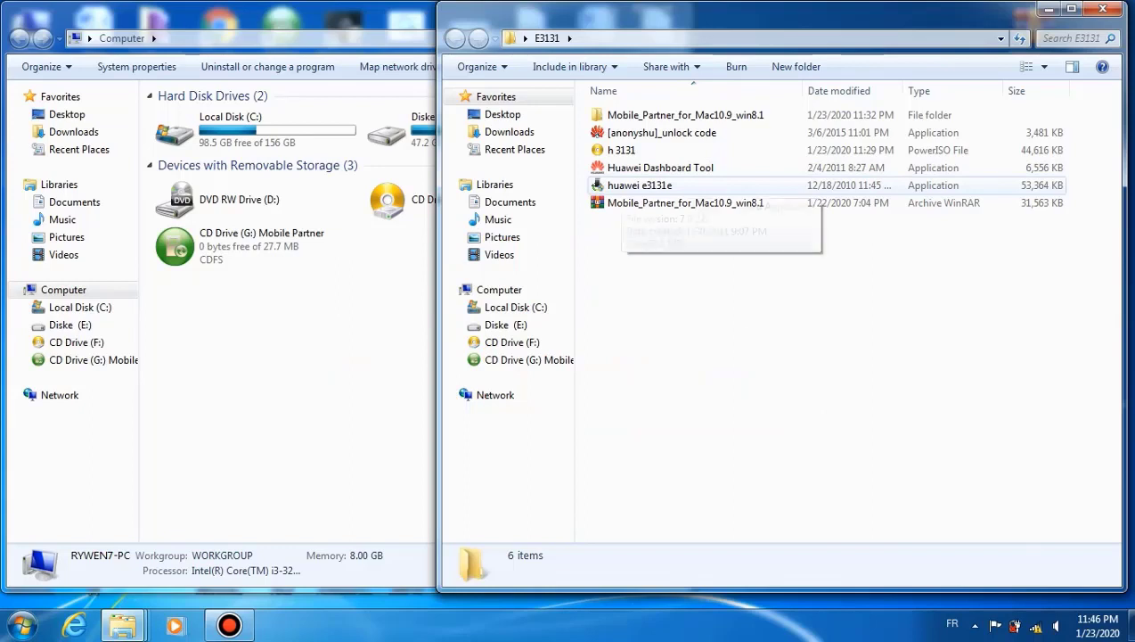
{"action": "double_click", "coordinate": [620, 185]}
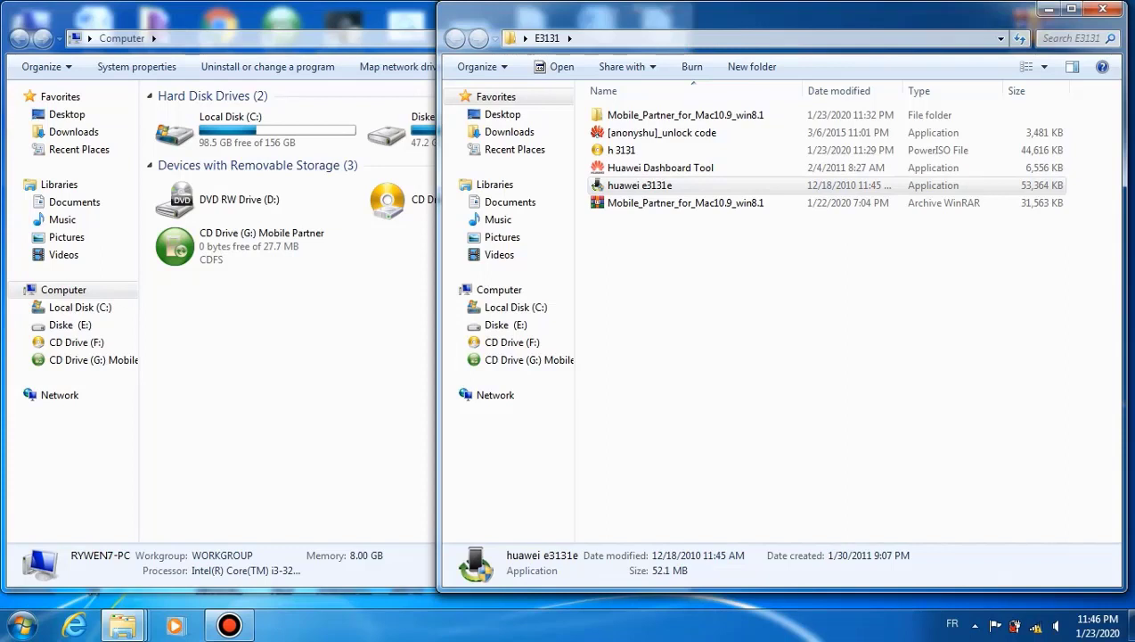
{"action": "key", "text": "Return"}
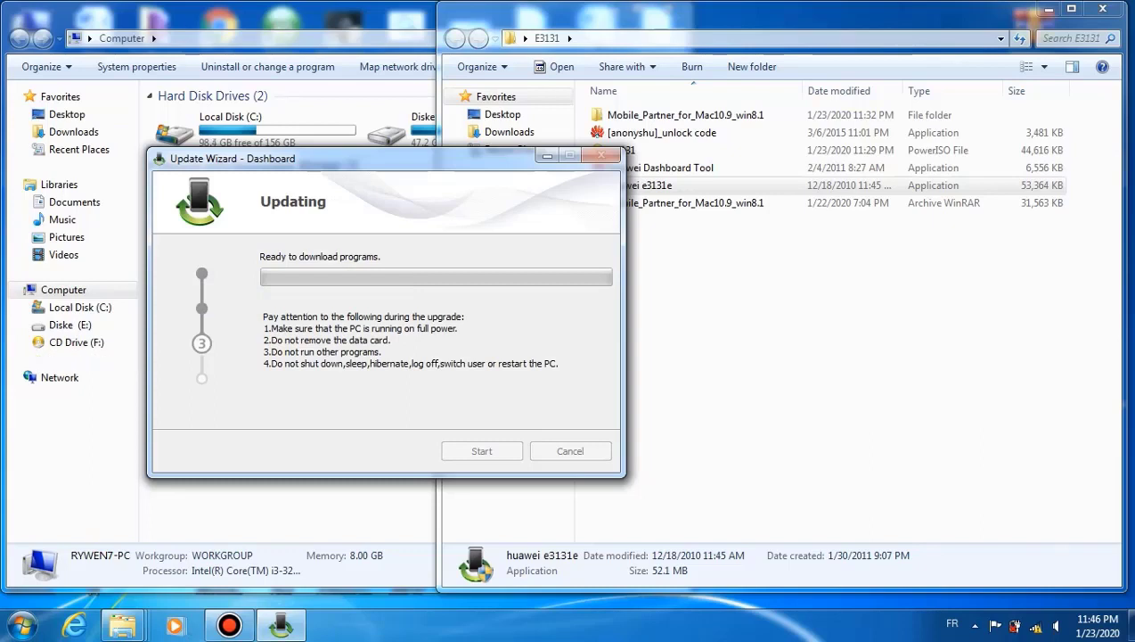
- Review the device driver installation status and the hidden notification icons during the update, and close the driver status window
{"action": "left_click", "coordinate": [970, 619]}
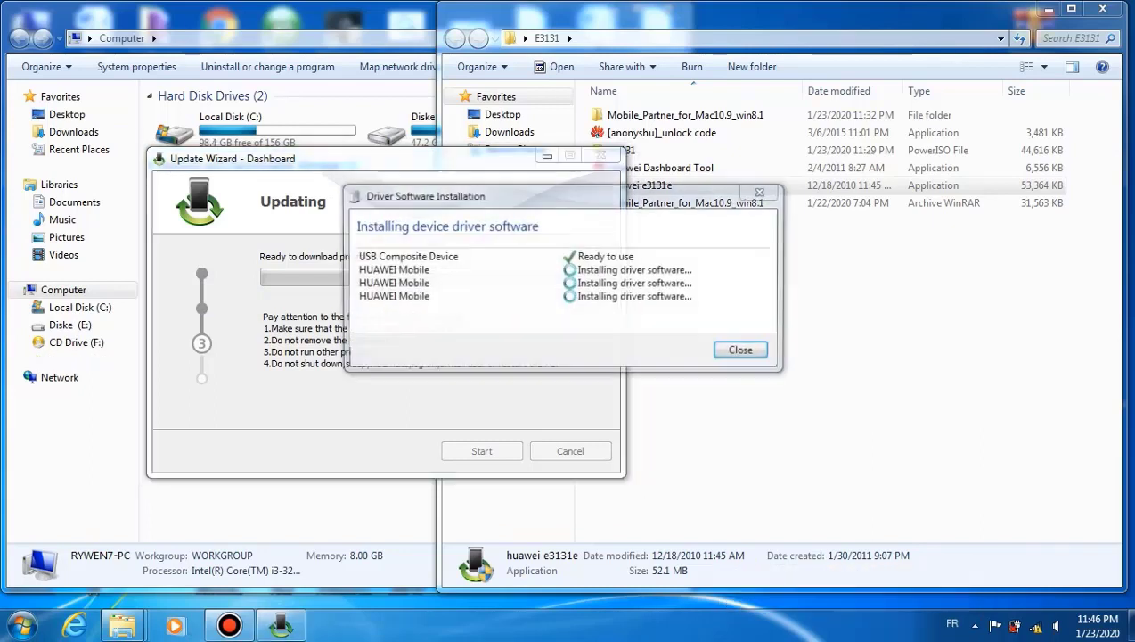
{"action": "left_click", "coordinate": [973, 623]}
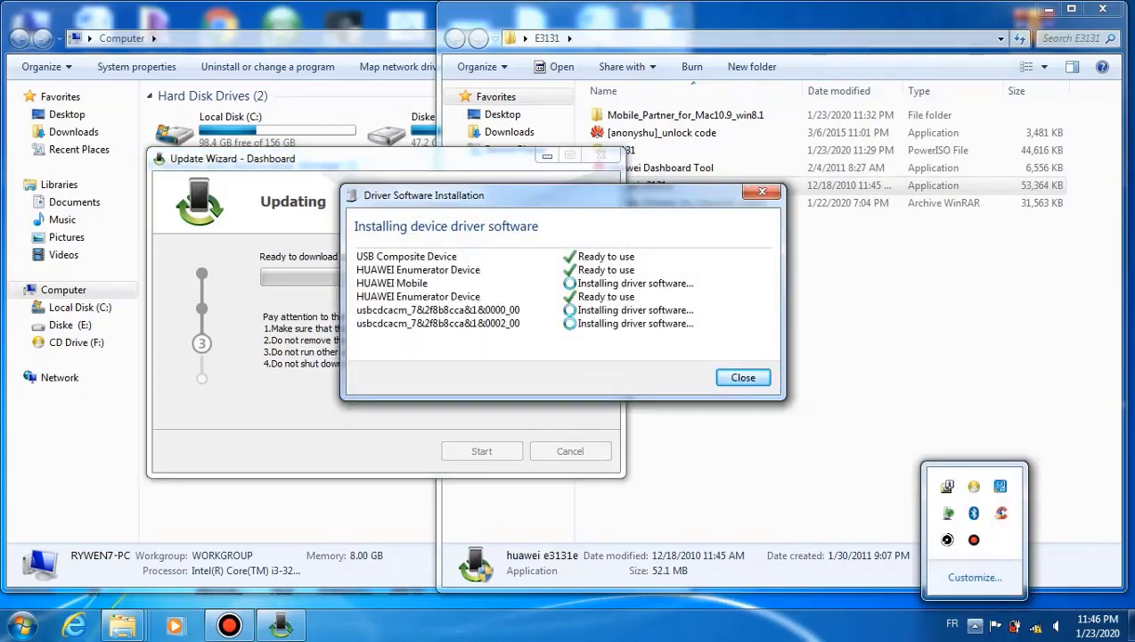
{"action": "left_click", "coordinate": [975, 626]}
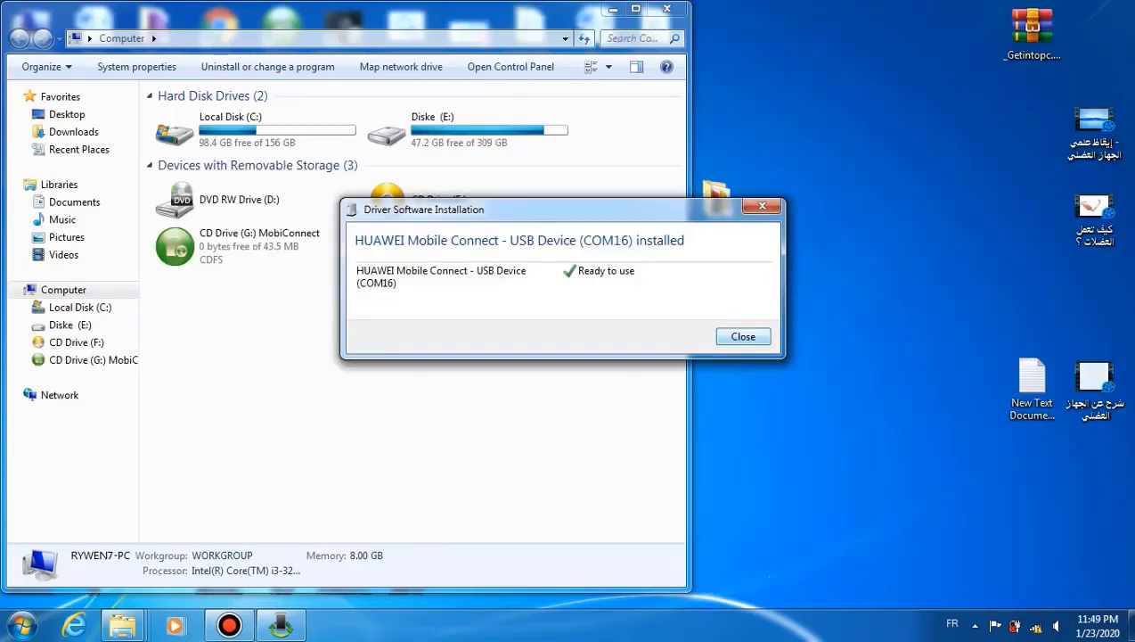
{"action": "left_click", "coordinate": [744, 336]}
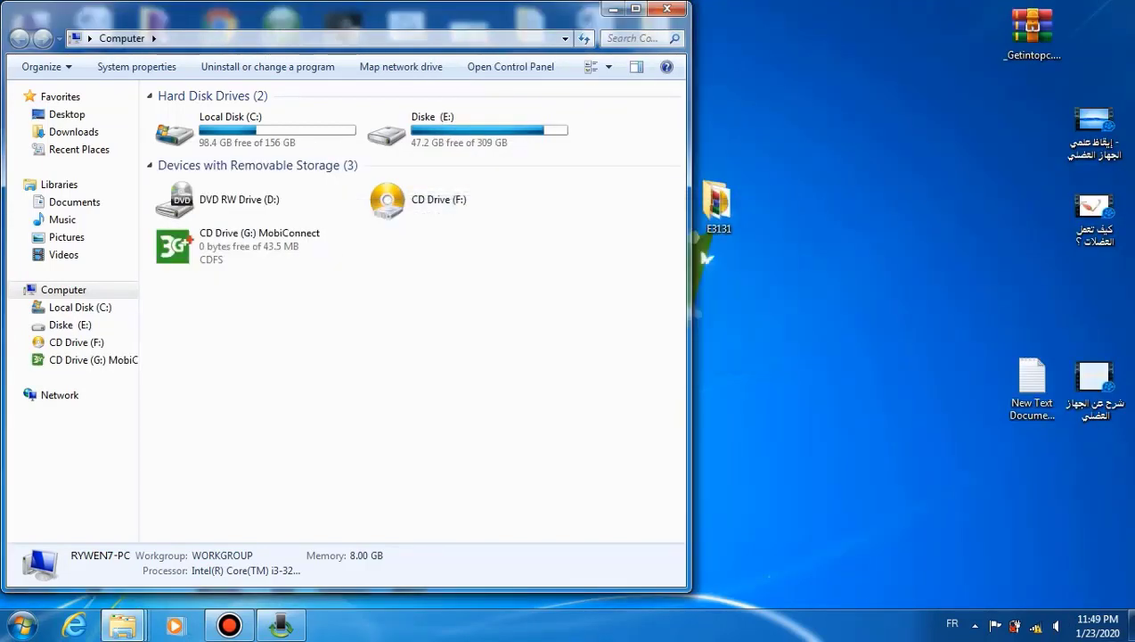
- Compare the MobiConnect CD drive (G:) with the desktop shortcut, view the drive's files, and close the window
{"action": "left_click", "coordinate": [256, 246]}
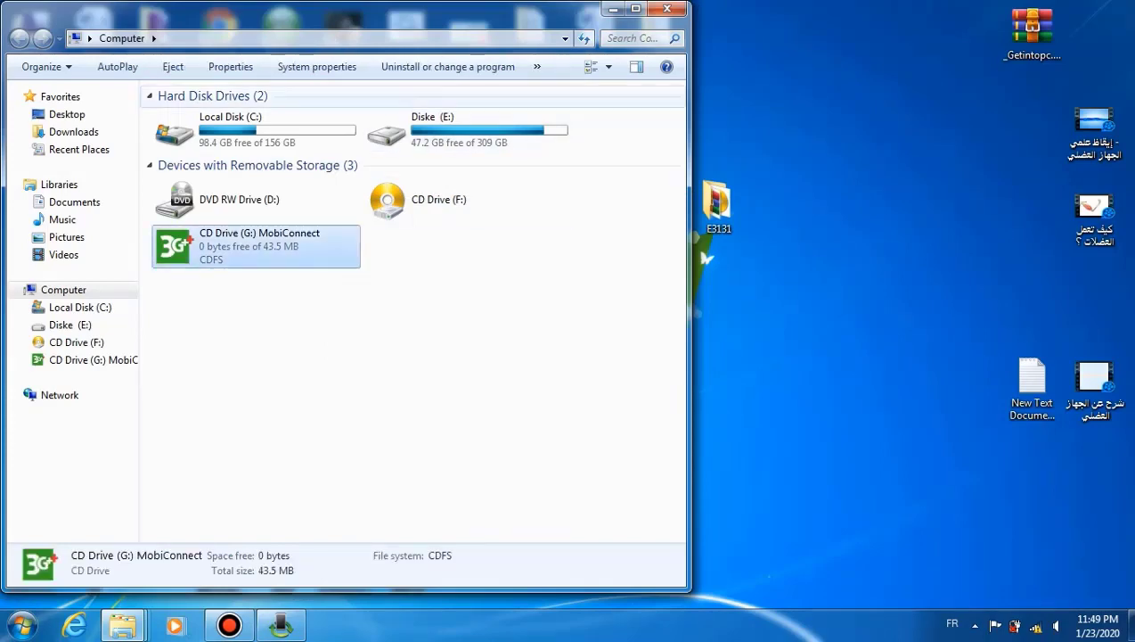
{"action": "left_click_drag", "start_coordinate": [374, 13], "coordinate": [915, 199]}
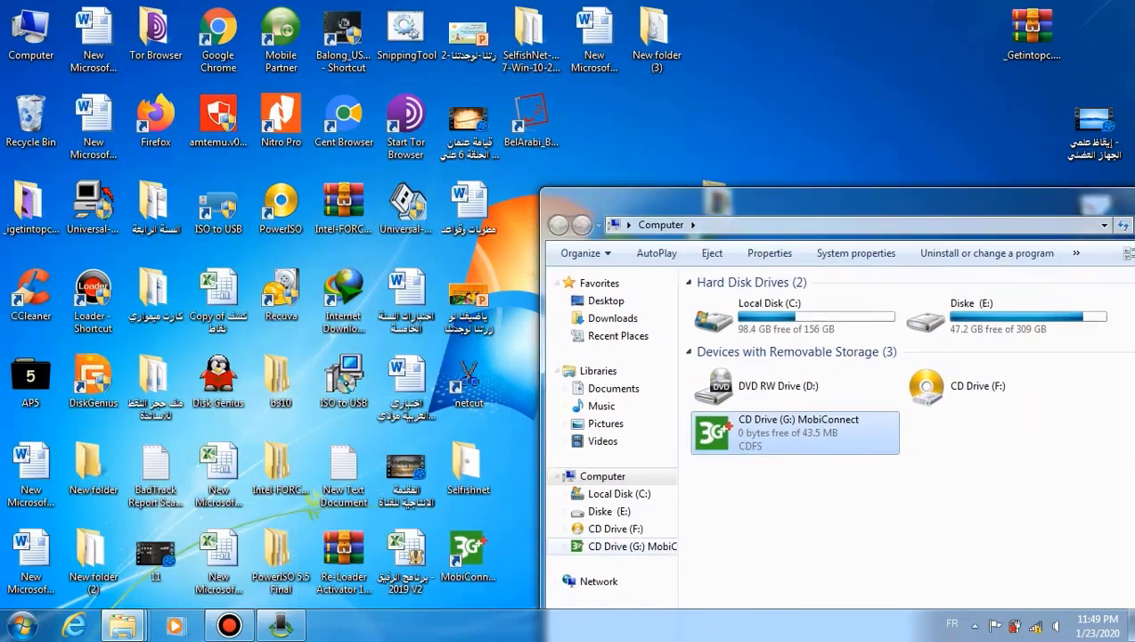
{"action": "left_click", "coordinate": [469, 554]}
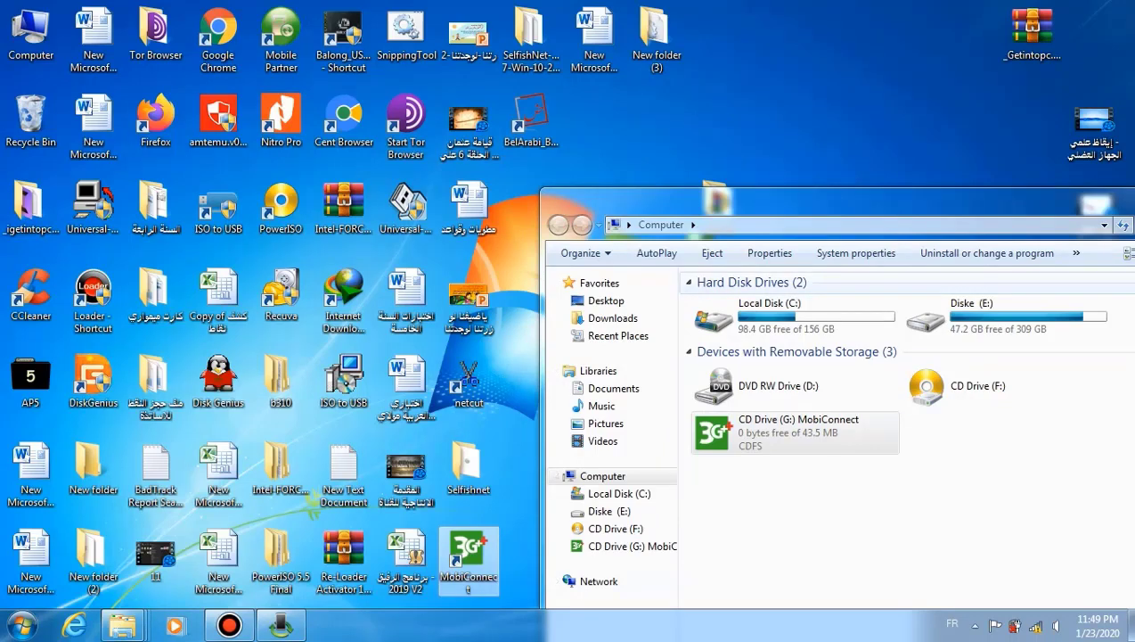
{"action": "left_click_drag", "start_coordinate": [935, 202], "coordinate": [830, 24]}
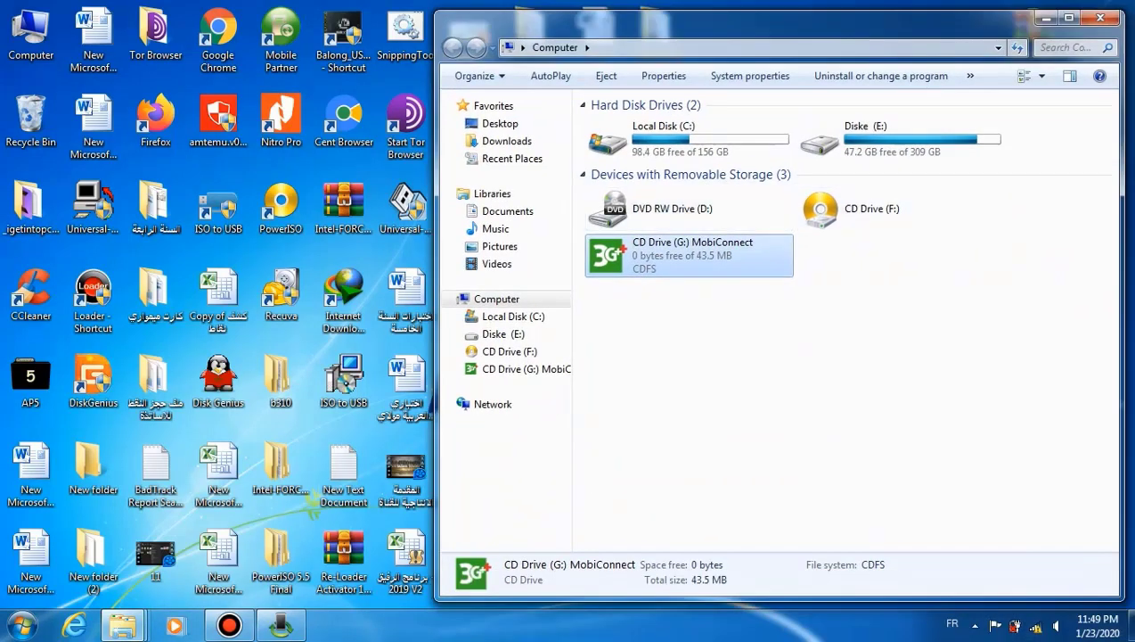
{"action": "right_click", "coordinate": [697, 264]}
{"action": "left_click", "coordinate": [722, 312]}
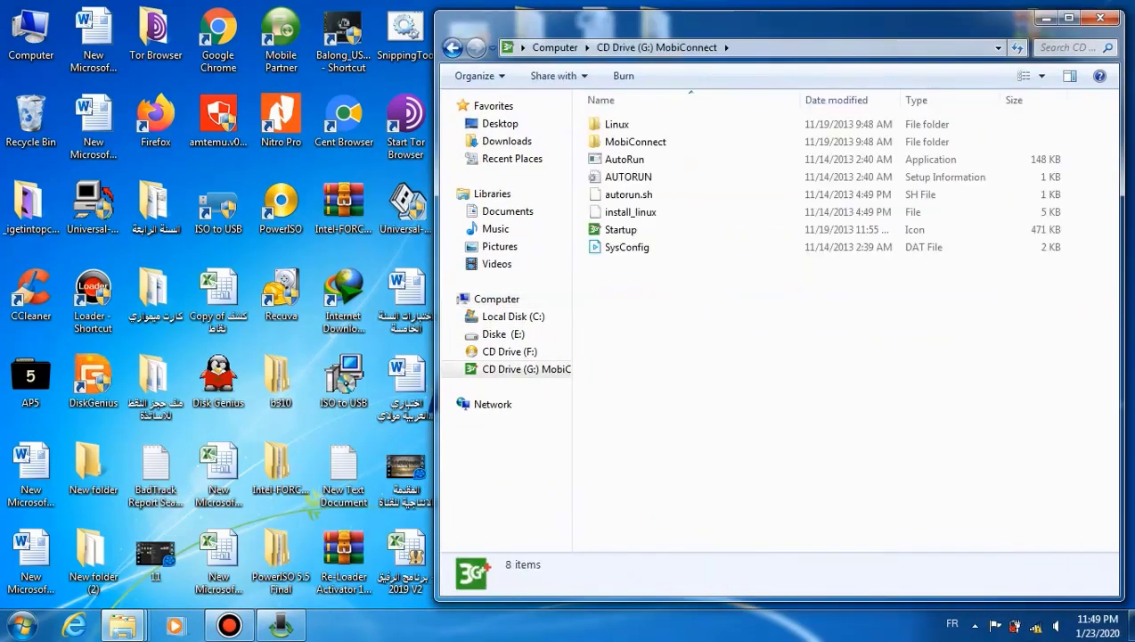
{"action": "left_click", "coordinate": [1100, 17]}
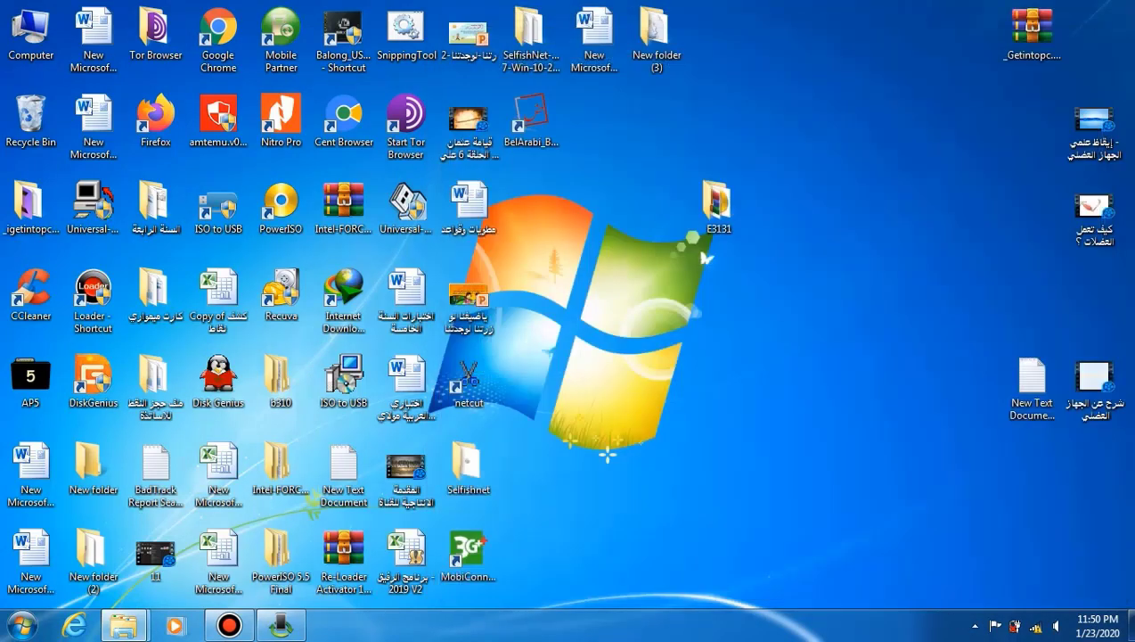